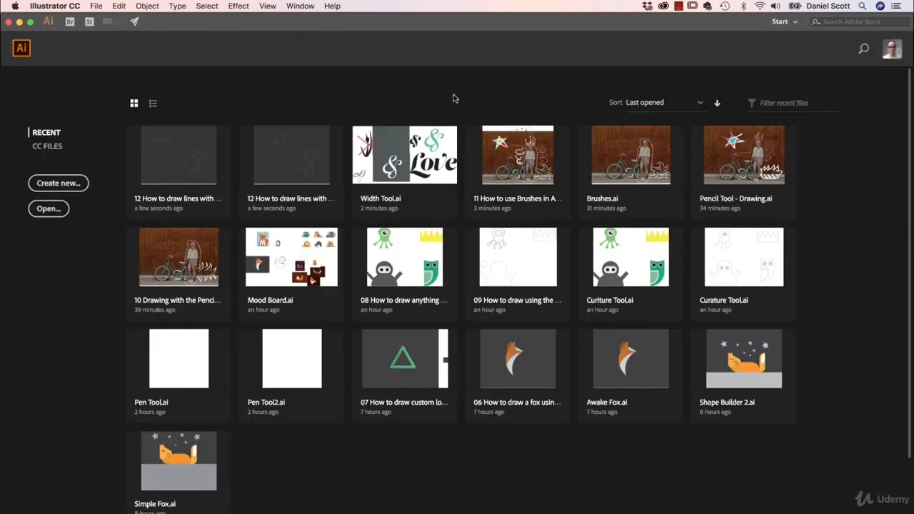
# Open Width Tool.ai from the Exercise Files folder
pyautogui.click(96, 7)
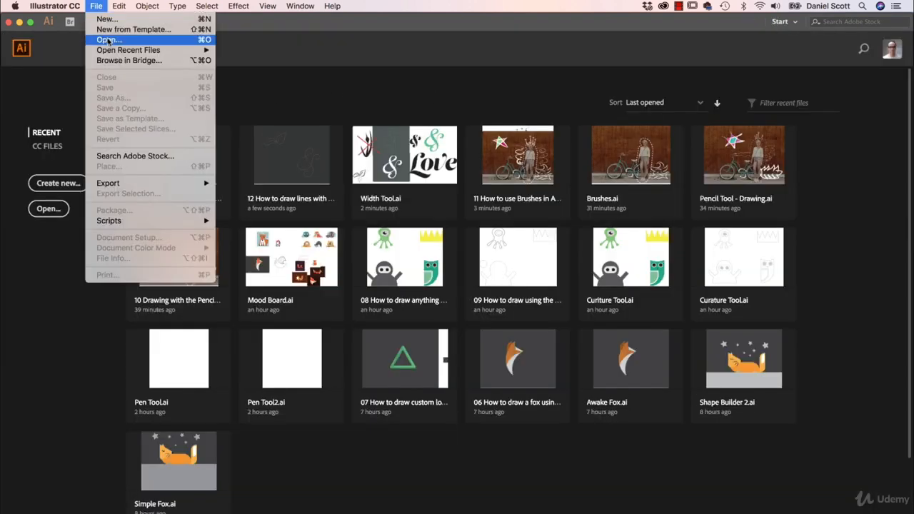
pyautogui.click(108, 40)
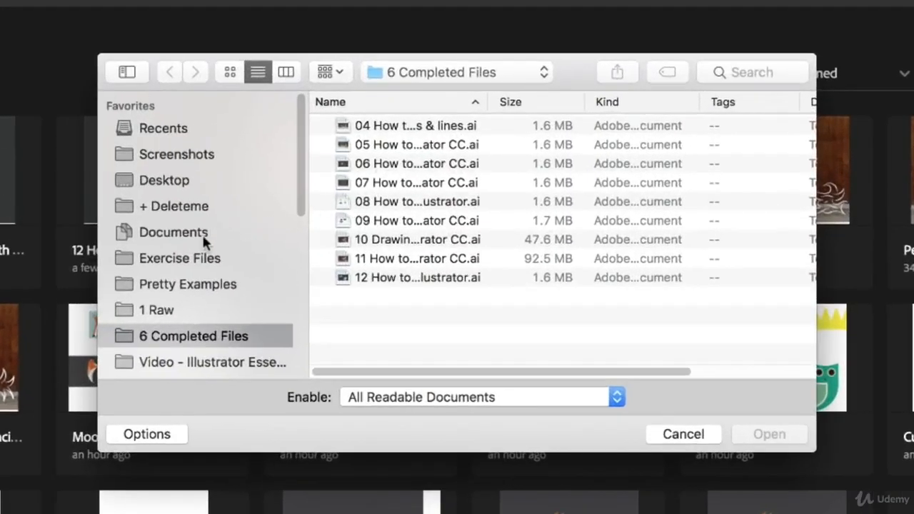
pyautogui.click(196, 258)
pyautogui.scroll(-5, 499, 249)
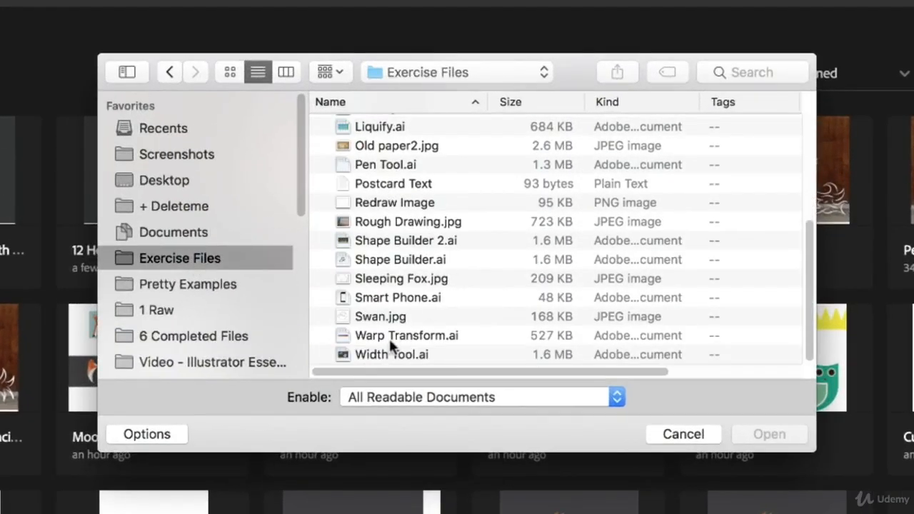
pyautogui.click(391, 355)
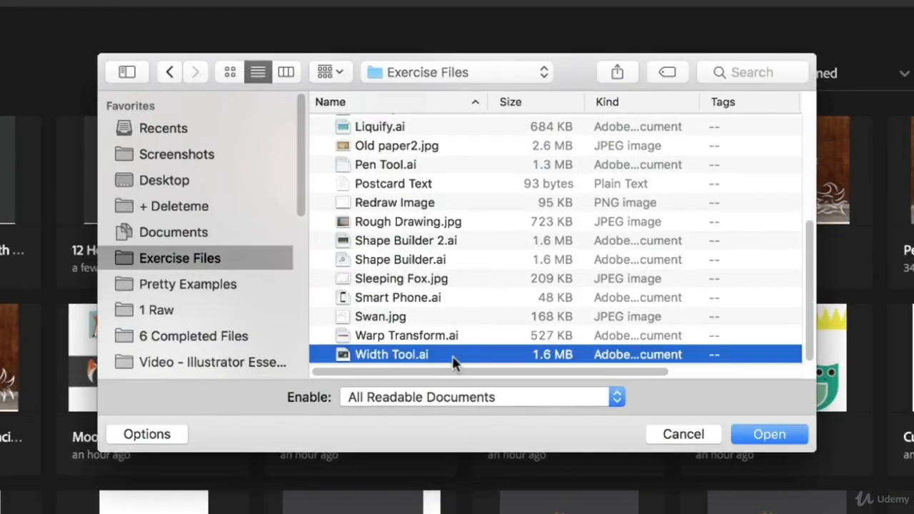
pyautogui.click(769, 433)
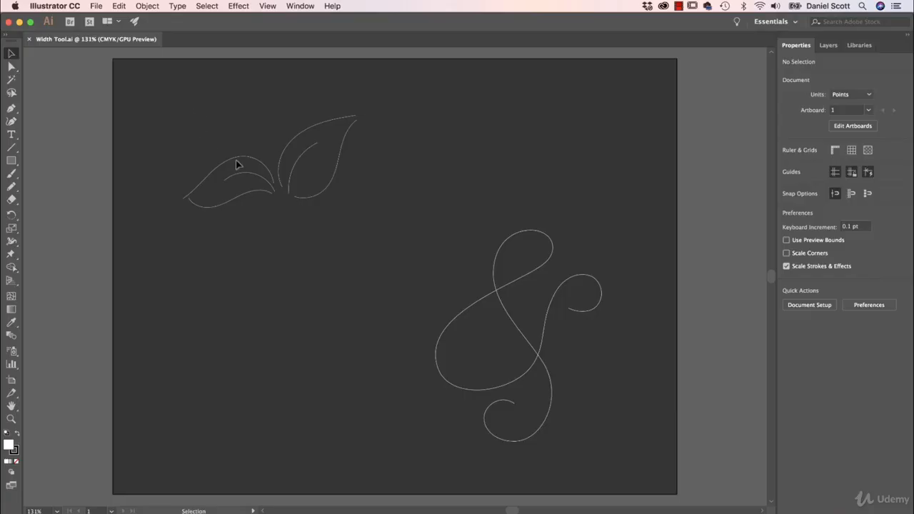
# Choose the Pencil tool and set its fill to none for drawing near the two leaf outlines
pyautogui.press('super+=')
pyautogui.press('super+=')
pyautogui.press('space')
pyautogui.moveTo(284, 145); pyautogui.dragTo(379, 252)
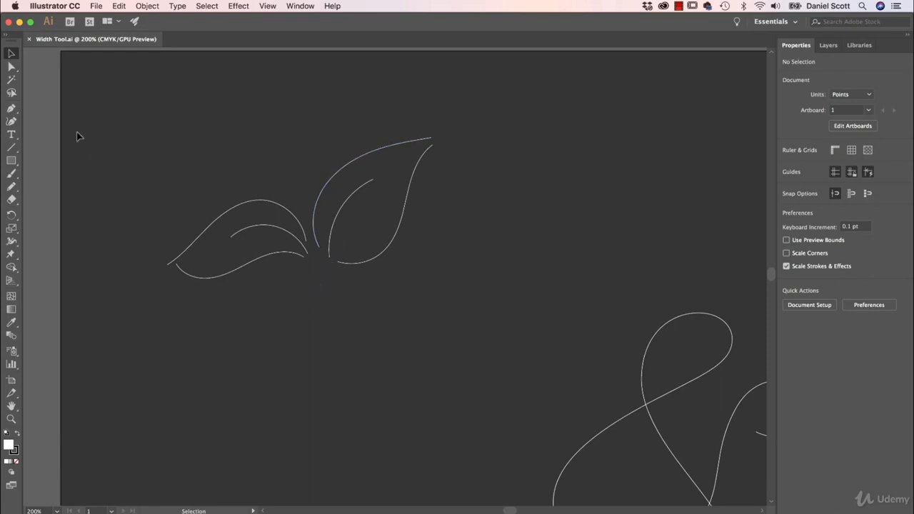
pyautogui.click(11, 187)
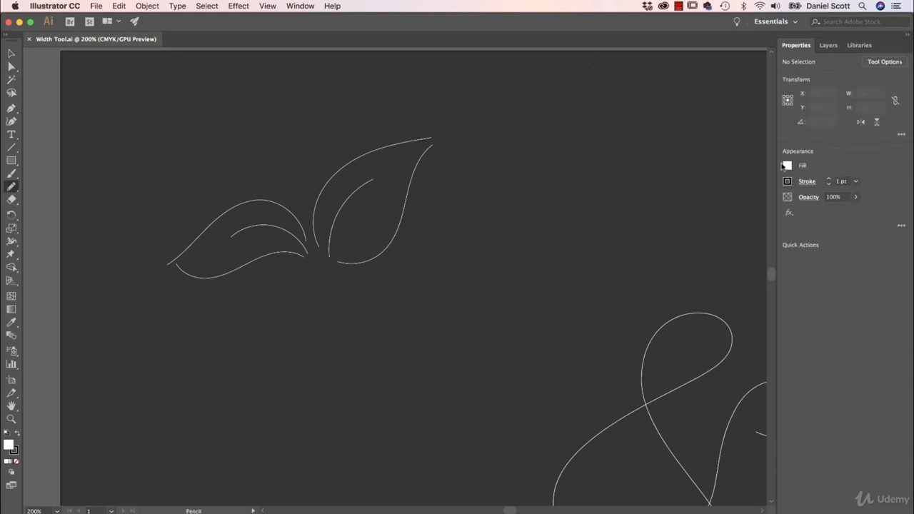
pyautogui.click(788, 171)
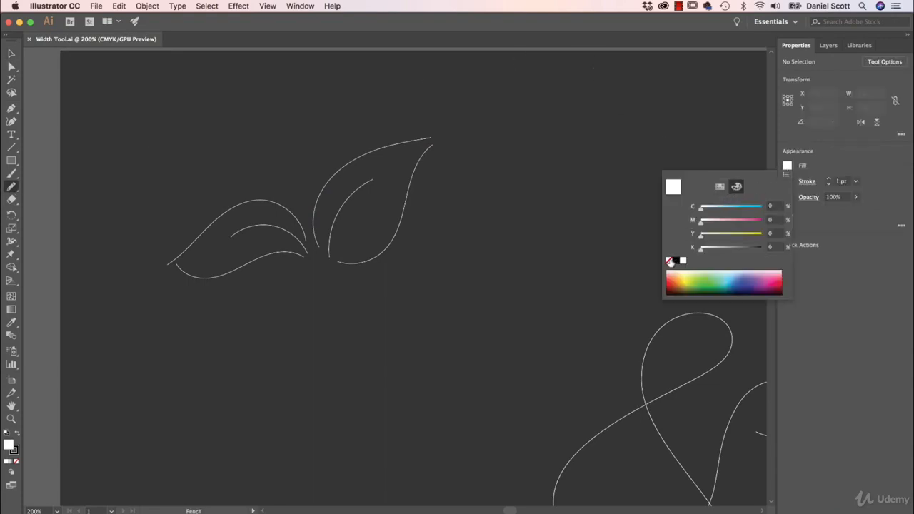
pyautogui.click(668, 262)
pyautogui.click(837, 169)
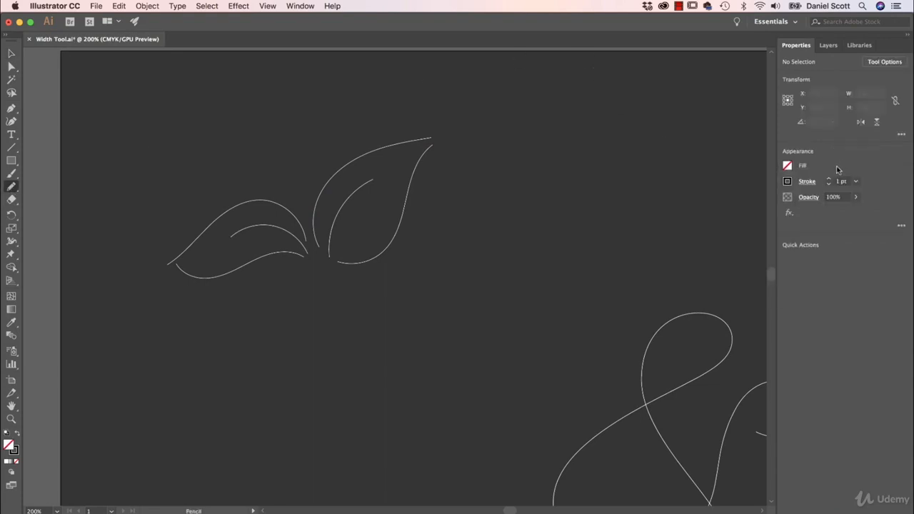
# Set the stroke colour to white and the stroke weight to 0.25 pt
pyautogui.click(788, 182)
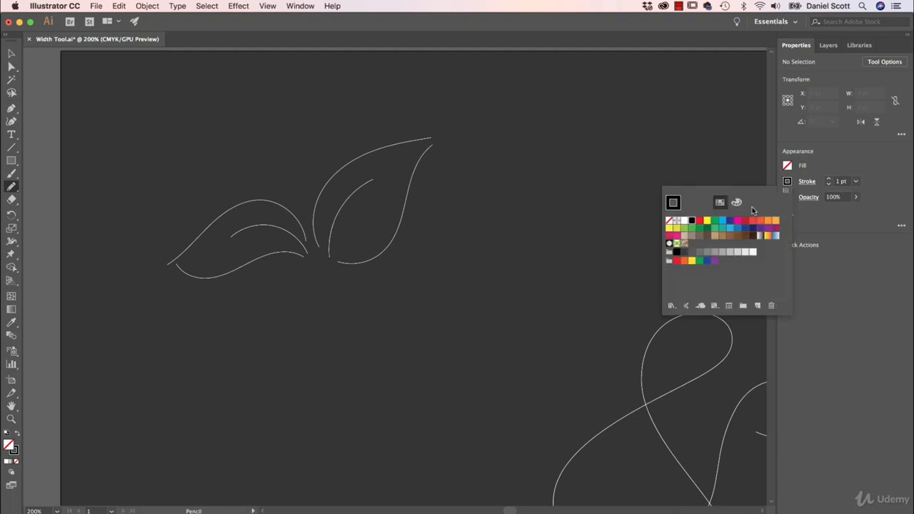
pyautogui.click(686, 222)
pyautogui.click(854, 182)
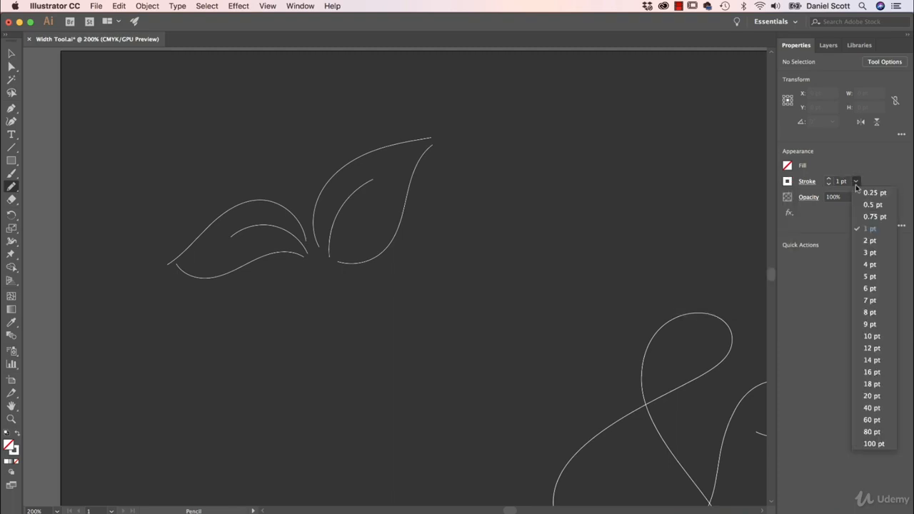
pyautogui.click(868, 194)
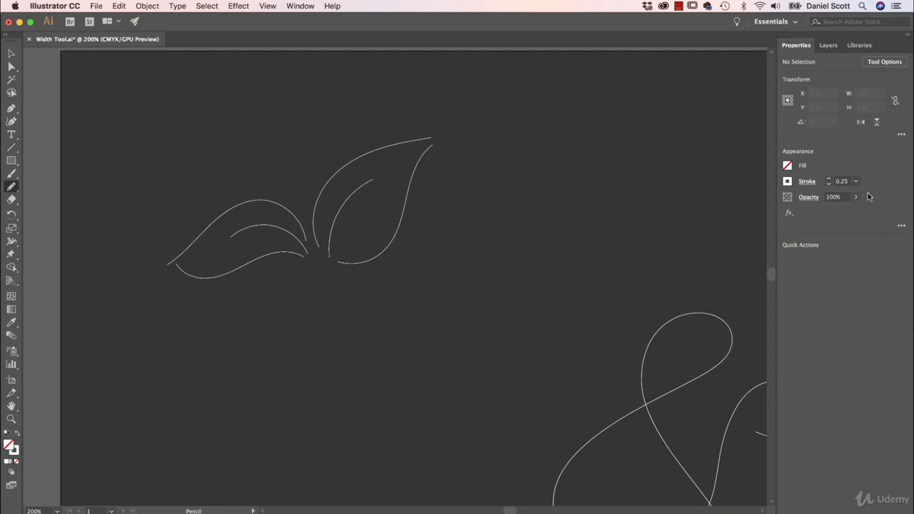
# Accept the Pencil options with Smooth fidelity and draw a third petal below the leaves, with two outer curves and a centre line
pyautogui.doubleClick(15, 189)
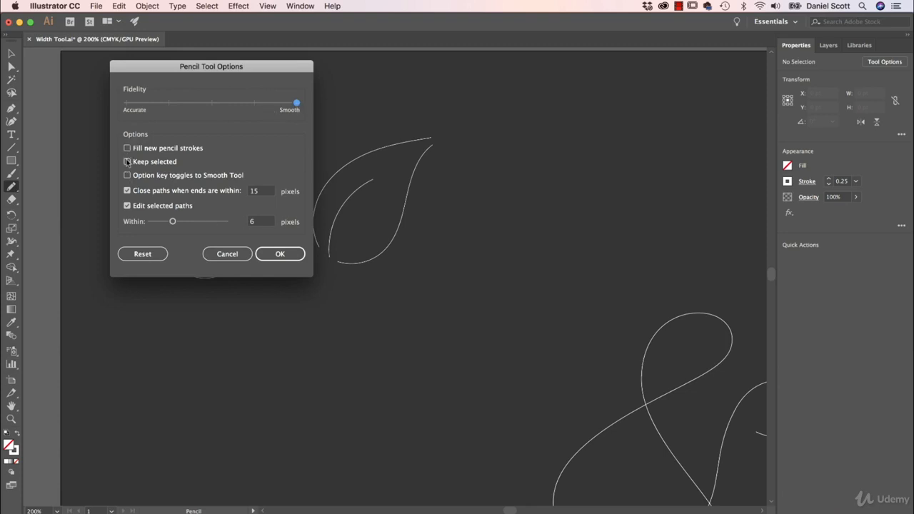
pyautogui.click(298, 257)
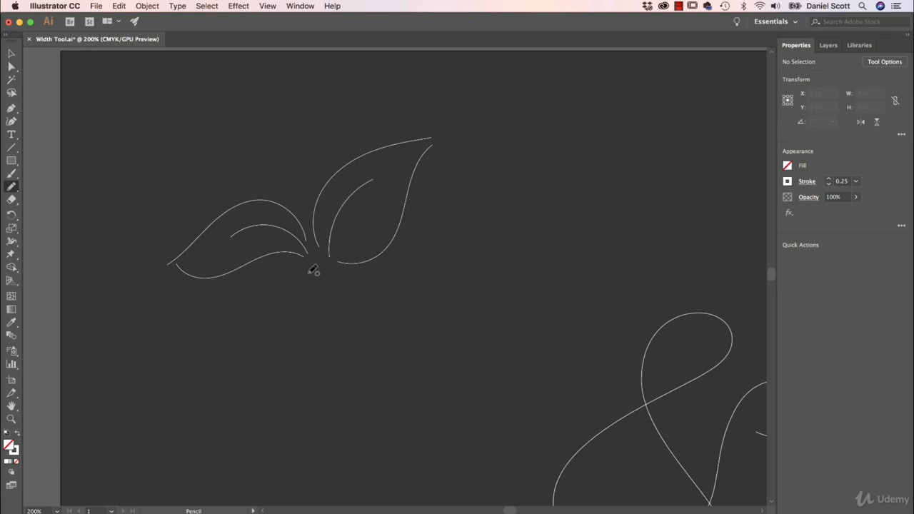
pyautogui.moveTo(309, 272)
pyautogui.mouseDown()
pyautogui.moveTo(263, 323)
pyautogui.moveTo(290, 395)
pyautogui.mouseUp()
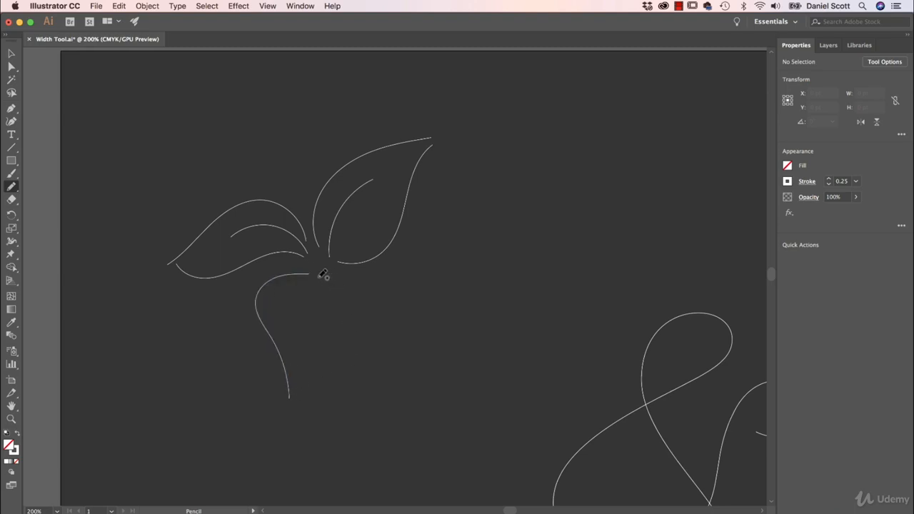
pyautogui.moveTo(319, 276)
pyautogui.mouseDown()
pyautogui.moveTo(348, 307)
pyautogui.moveTo(303, 382)
pyautogui.mouseUp()
pyautogui.moveTo(311, 289); pyautogui.dragTo(298, 360)
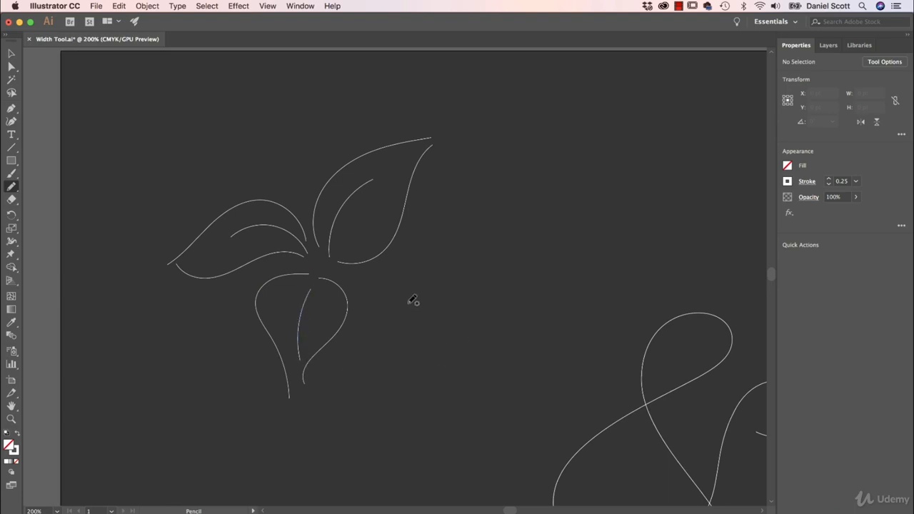
# Select all the lines of the three petals and set their stroke weight to 0.25 pt
pyautogui.click(11, 54)
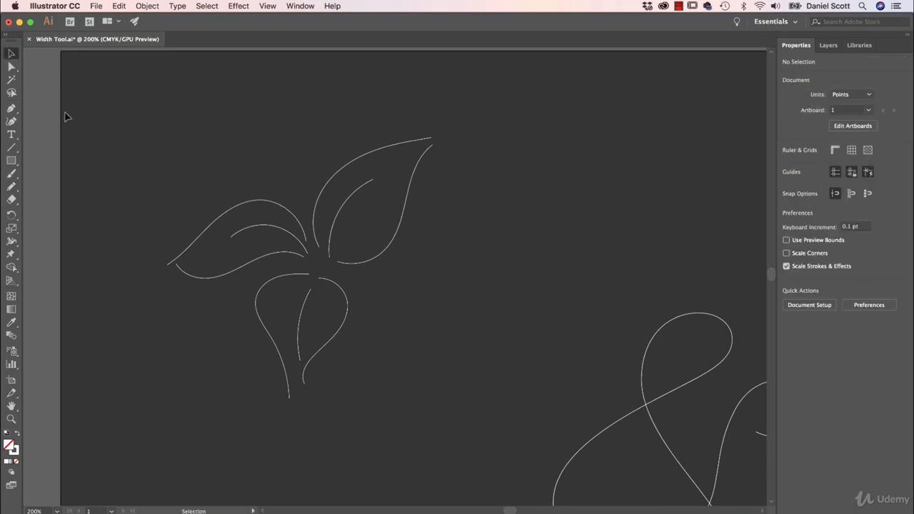
pyautogui.moveTo(387, 382); pyautogui.dragTo(436, 387)
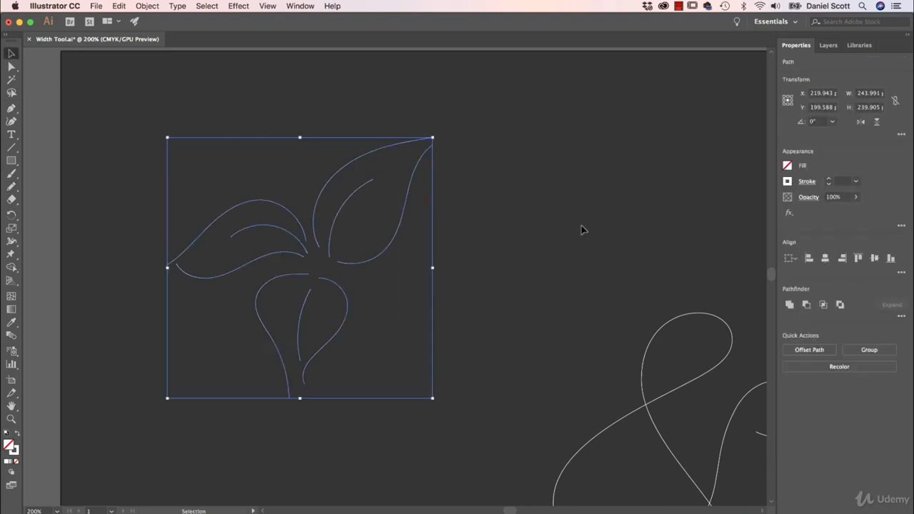
pyautogui.click(855, 182)
pyautogui.click(870, 193)
pyautogui.click(471, 227)
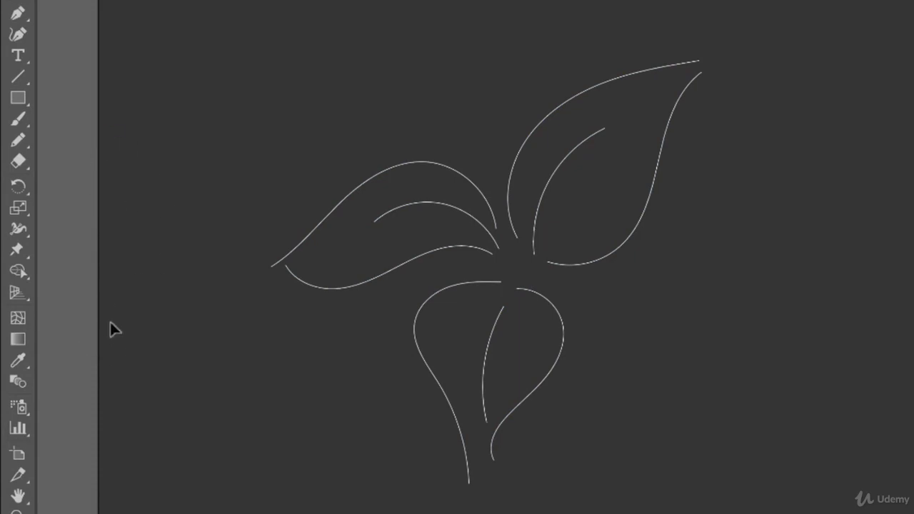
# Thicken the right-hand outer curve of the upper-right leaf into a tapered stroke with the Width tool
pyautogui.click(17, 231)
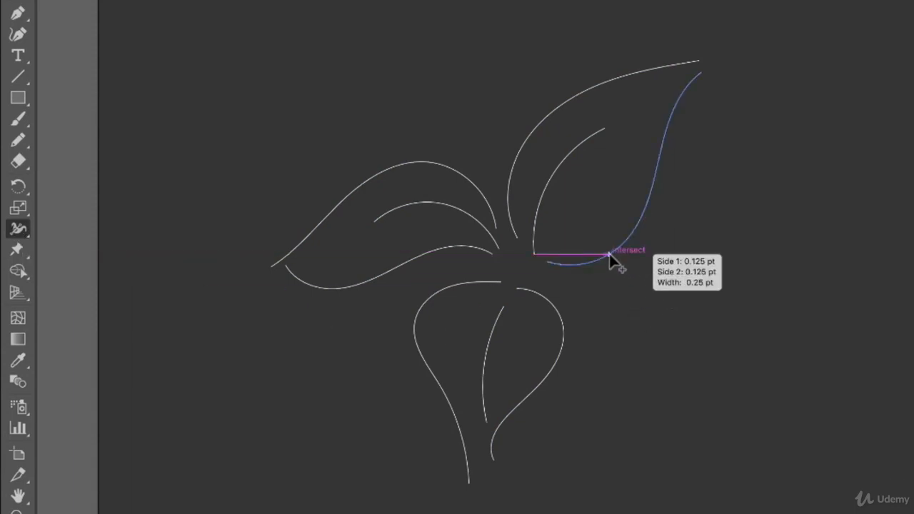
pyautogui.scroll(1, 609, 254)
pyautogui.scroll(1, 609, 254)
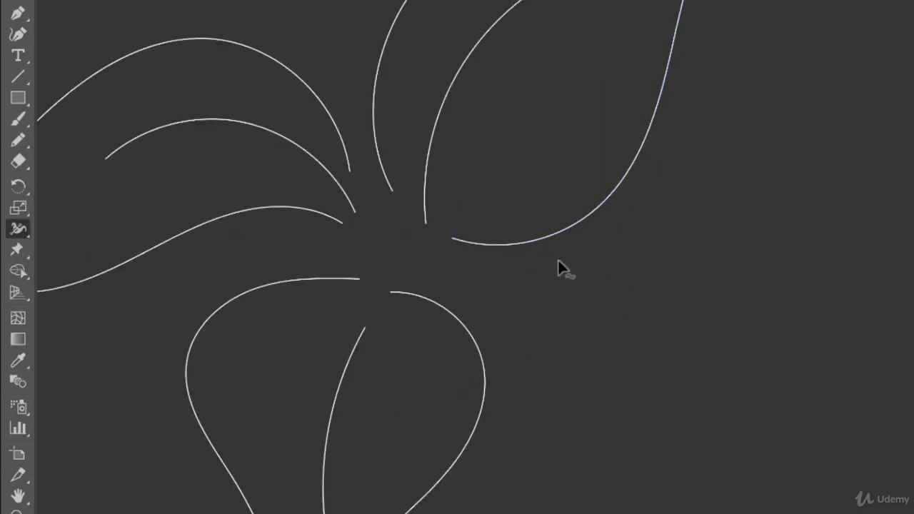
pyautogui.scroll(4, 557, 260)
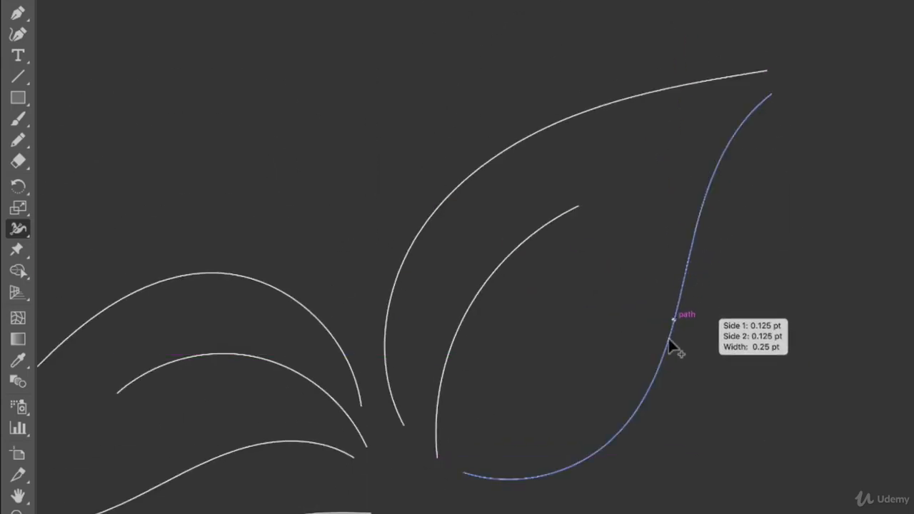
pyautogui.moveTo(595, 455); pyautogui.dragTo(600, 464)
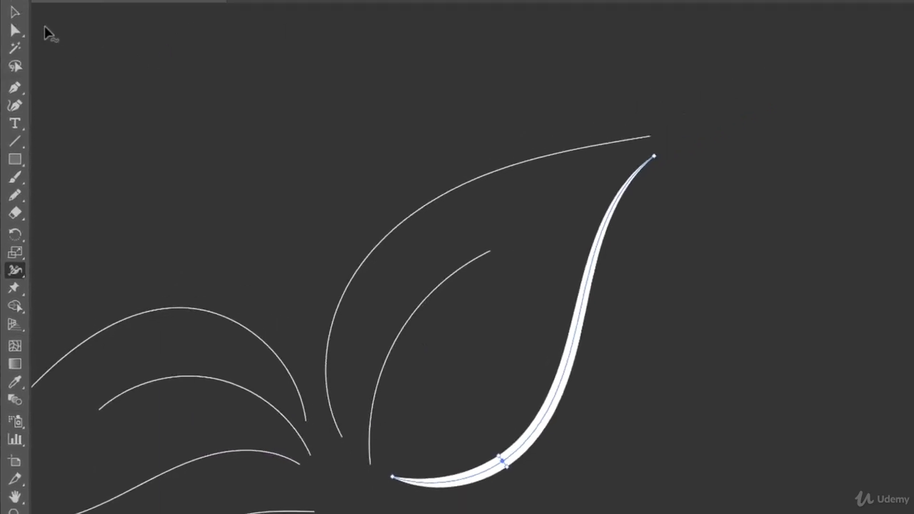
# Thicken the upper-right leaf's left outer curve and its inner vein into tapered strokes with the Width tool
pyautogui.click(16, 12)
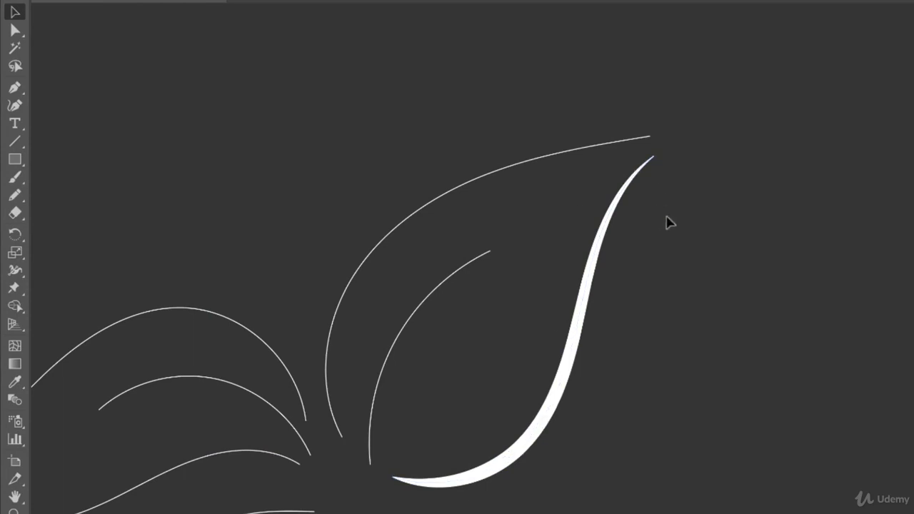
pyautogui.moveTo(464, 123); pyautogui.dragTo(517, 187)
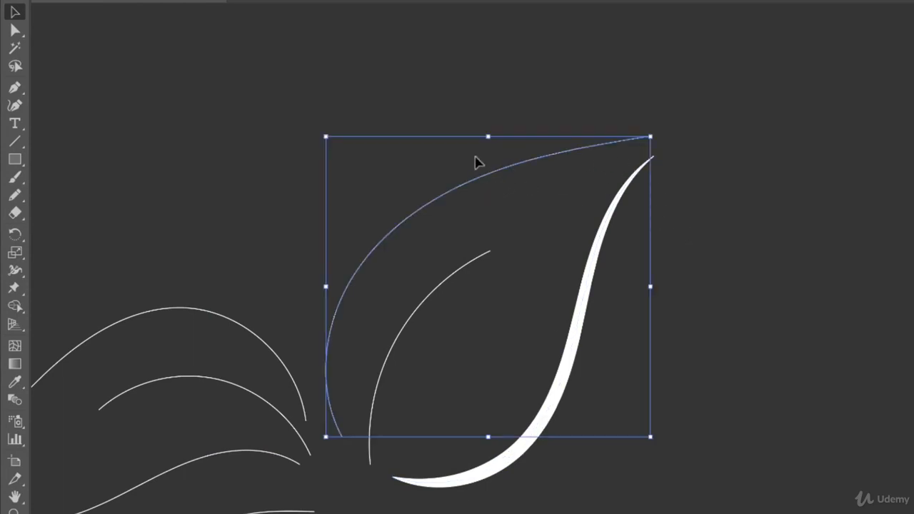
pyautogui.click(427, 79)
pyautogui.click(15, 270)
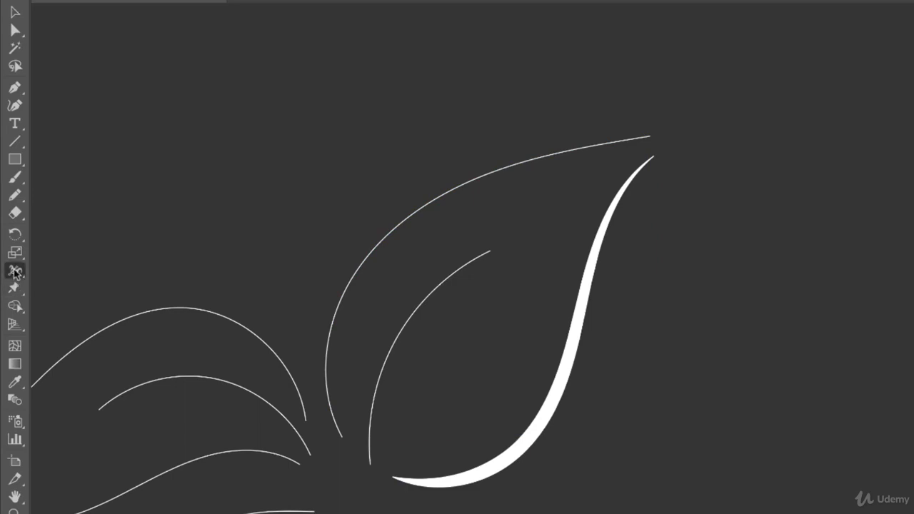
pyautogui.moveTo(342, 308); pyautogui.dragTo(345, 309)
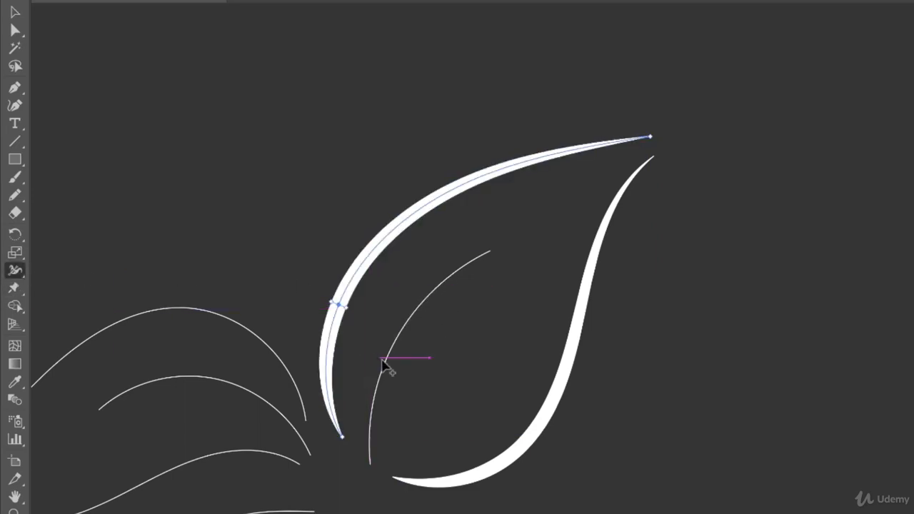
pyautogui.moveTo(382, 364); pyautogui.dragTo(391, 370)
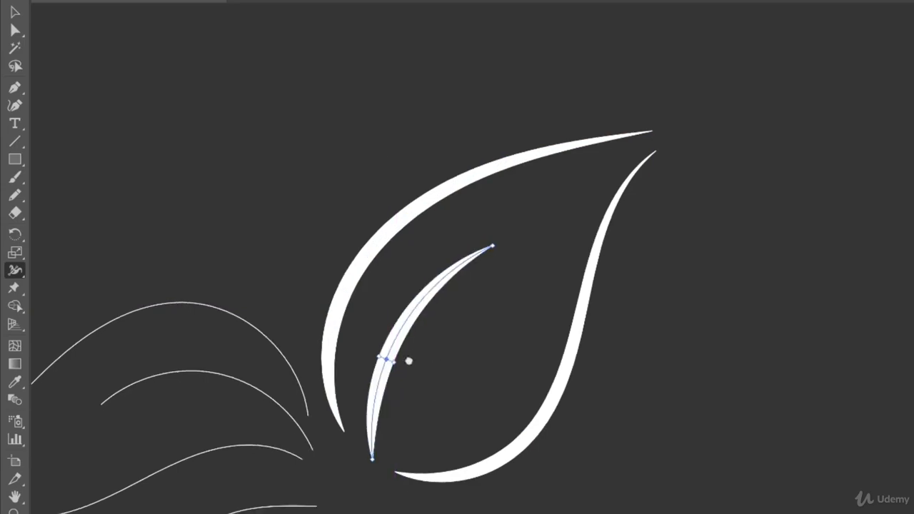
# Thicken the bottom petal's right curve, left curve and centre line into tapered strokes with the Width tool
pyautogui.scroll(-5, 408, 359)
pyautogui.hscroll(-2, 408, 359)
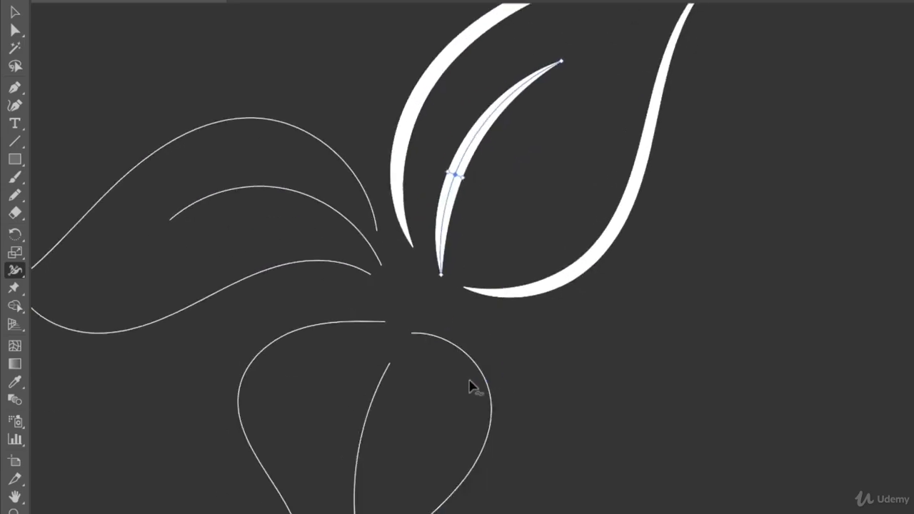
pyautogui.moveTo(478, 370)
pyautogui.mouseDown()
pyautogui.moveTo(469, 379)
pyautogui.moveTo(475, 375)
pyautogui.mouseUp()
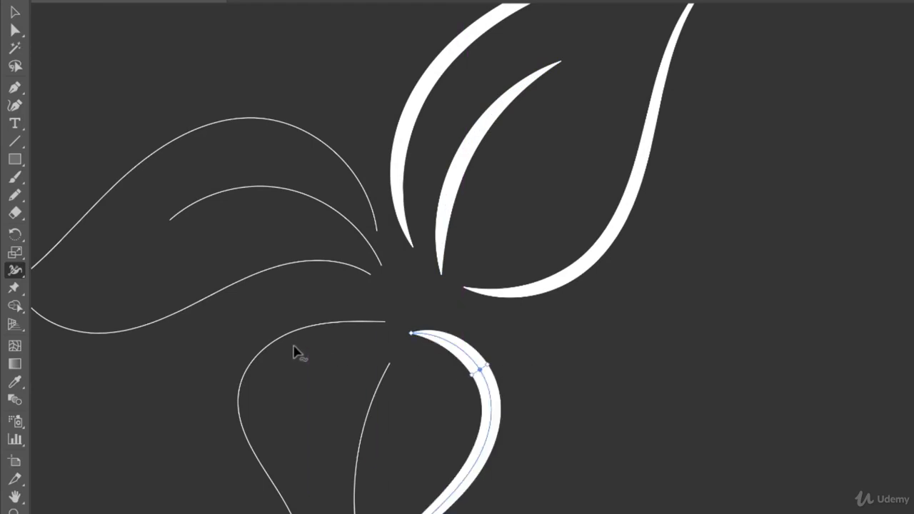
pyautogui.press('super+shift+a')
pyautogui.moveTo(283, 343); pyautogui.dragTo(289, 352)
pyautogui.moveTo(365, 425); pyautogui.dragTo(374, 424)
# Thicken the left leaf's lower curve, inner vein and upper curve into tapered strokes, and leave the Width tool
pyautogui.moveTo(302, 267)
pyautogui.mouseDown()
pyautogui.moveTo(299, 280)
pyautogui.moveTo(297, 271)
pyautogui.mouseUp()
pyautogui.moveTo(287, 189); pyautogui.dragTo(284, 202)
pyautogui.moveTo(290, 120); pyautogui.dragTo(299, 143)
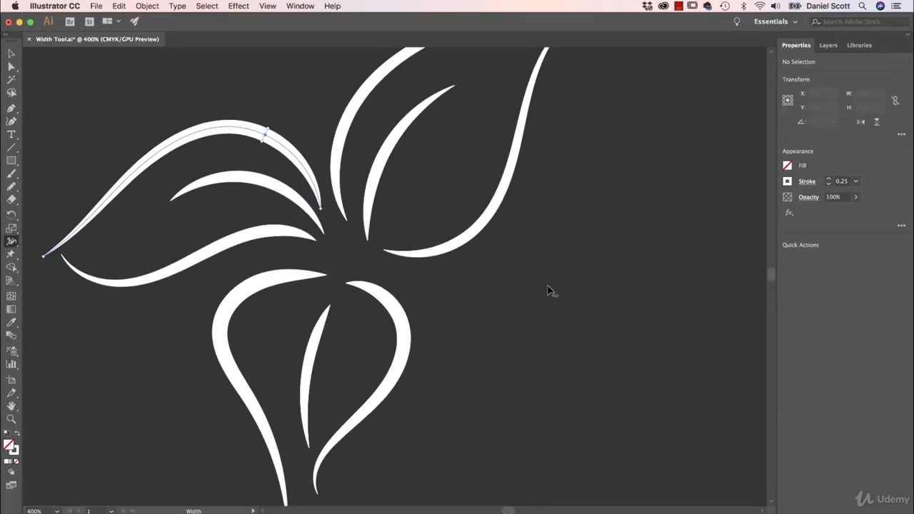
pyautogui.press('super+minus')
pyautogui.press('super+minus')
pyautogui.press('super+minus')
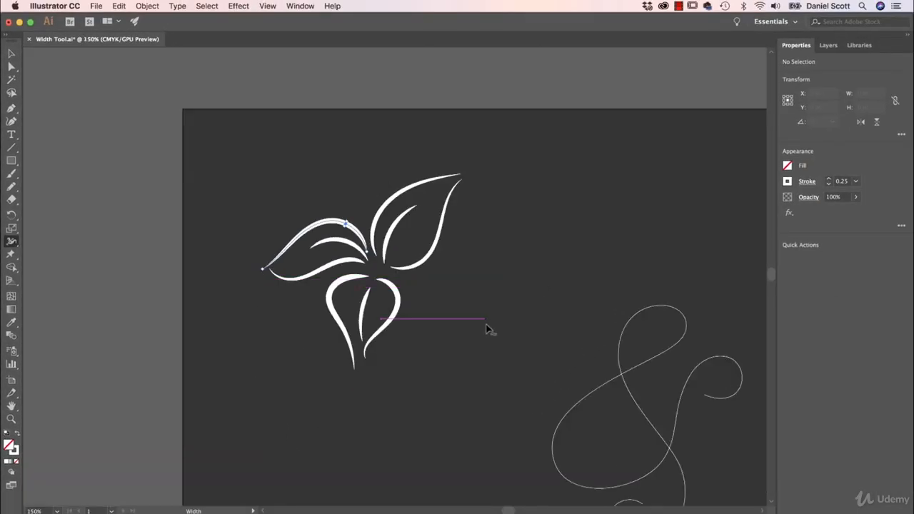
pyautogui.press('v')
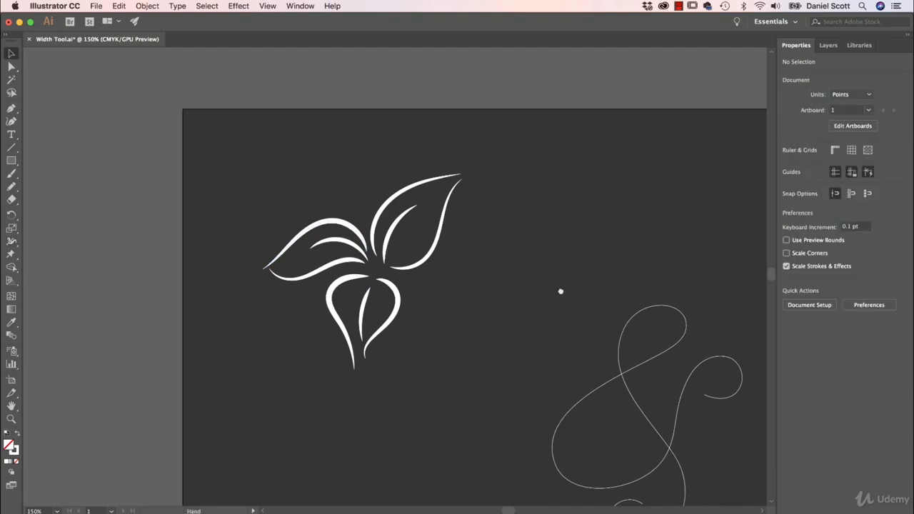
# Thicken the ampersand path with the Width tool to about 13.6 pt on the outer side of its upper loop
pyautogui.moveTo(560, 291); pyautogui.dragTo(489, 279)
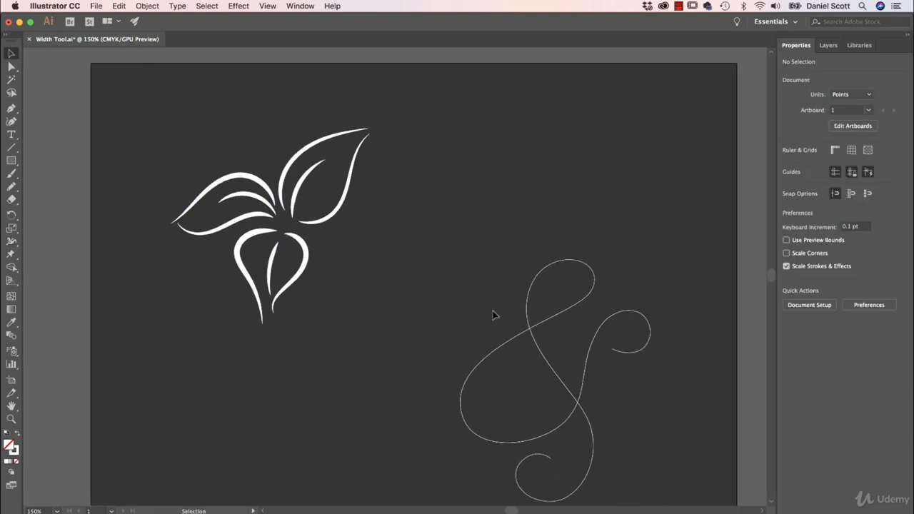
pyautogui.press('super+plus')
pyautogui.press('super+plus')
pyautogui.scroll(-3, 533, 312)
pyautogui.hscroll(3, 532, 312)
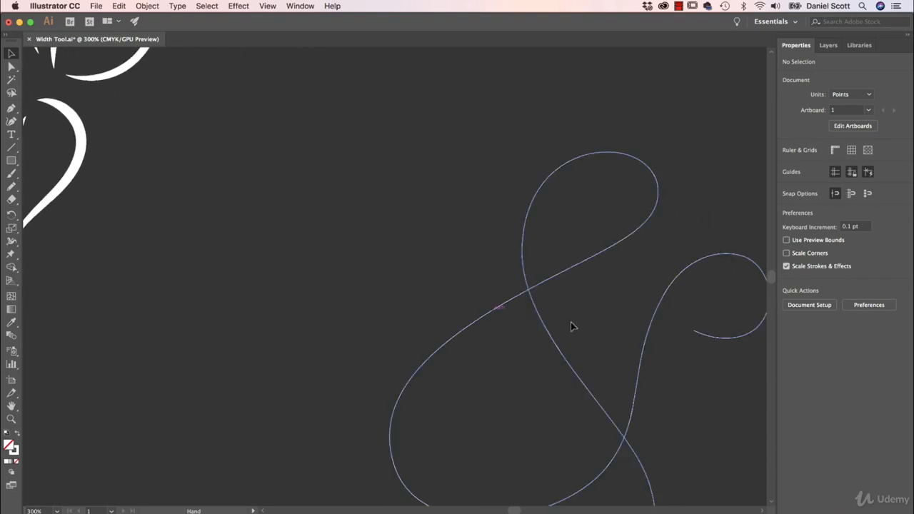
pyautogui.click(554, 343)
pyautogui.scroll(-2, 607, 306)
pyautogui.hscroll(3, 607, 306)
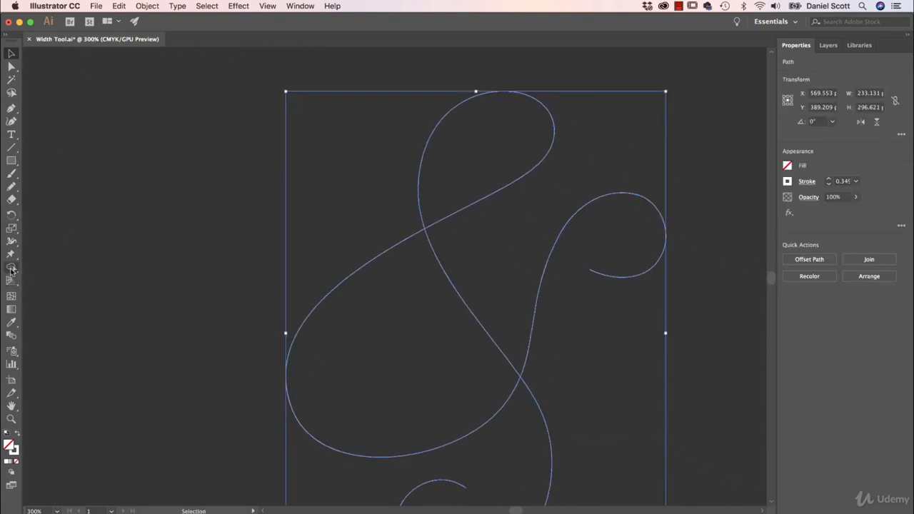
pyautogui.click(12, 242)
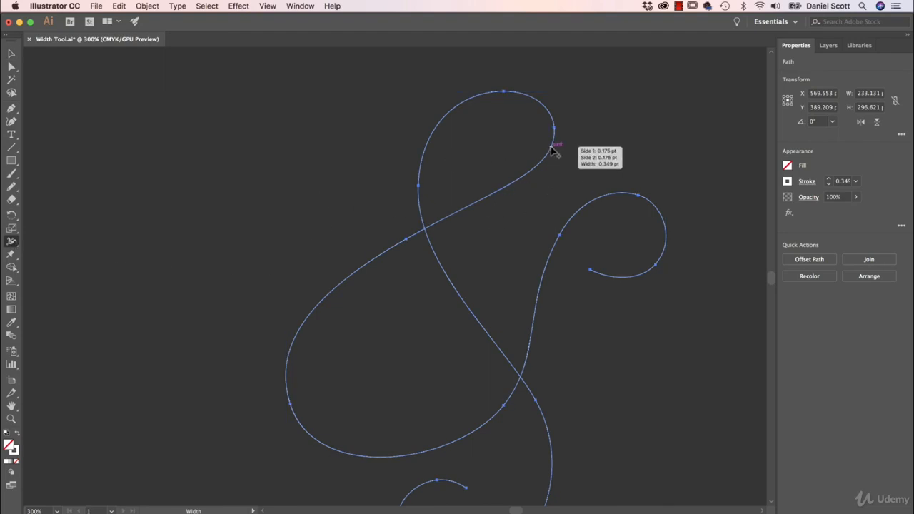
pyautogui.moveTo(553, 148); pyautogui.dragTo(562, 157)
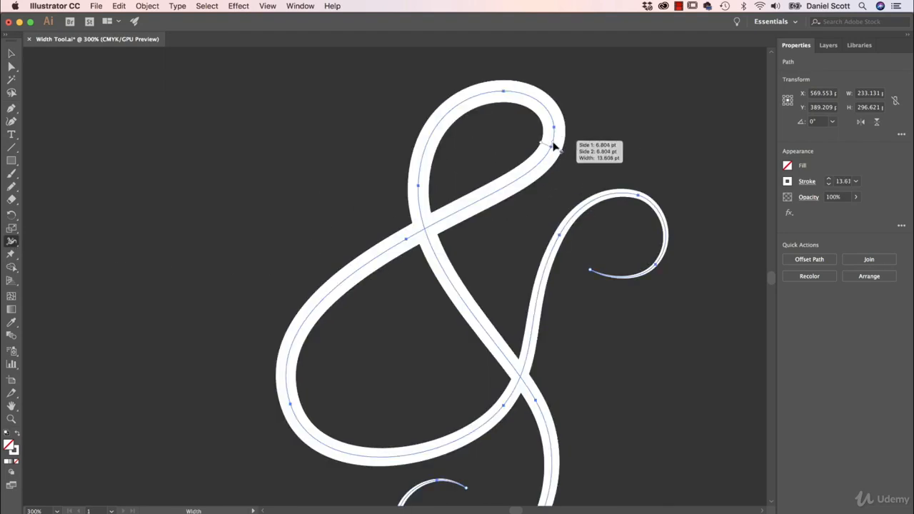
# Thin the ampersand's stroke at the top of the upper loop and widen the middle of its diagonal to about 17.3 pt
pyautogui.press('space')
pyautogui.moveTo(570, 336)
pyautogui.mouseDown()
pyautogui.moveTo(505, 238)
pyautogui.moveTo(525, 326)
pyautogui.mouseUp()
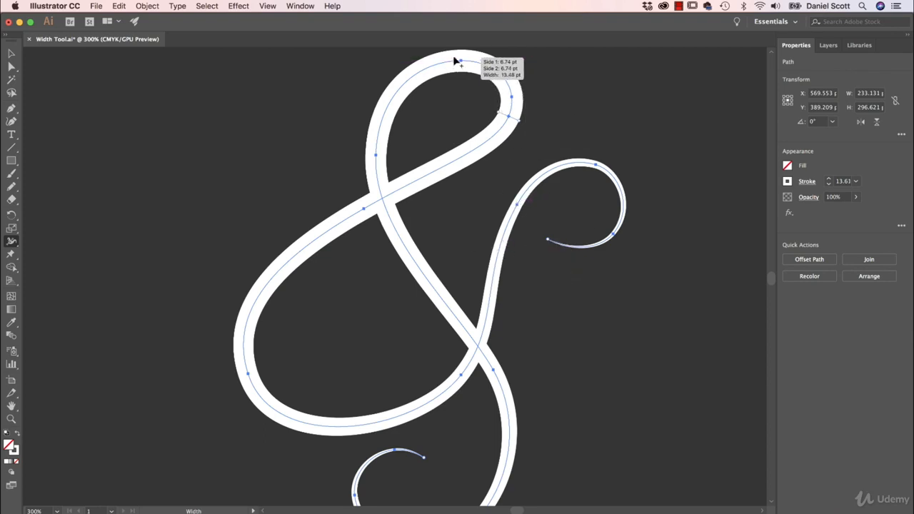
pyautogui.scroll(2, 450, 100)
pyautogui.moveTo(448, 84)
pyautogui.mouseDown()
pyautogui.moveTo(451, 105)
pyautogui.moveTo(448, 62)
pyautogui.moveTo(455, 117)
pyautogui.moveTo(451, 89)
pyautogui.mouseUp()
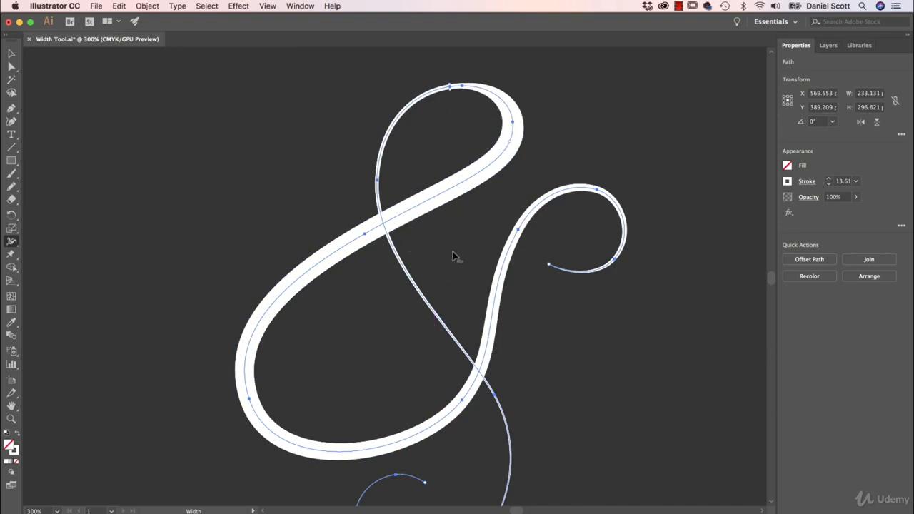
pyautogui.moveTo(423, 277); pyautogui.dragTo(404, 292)
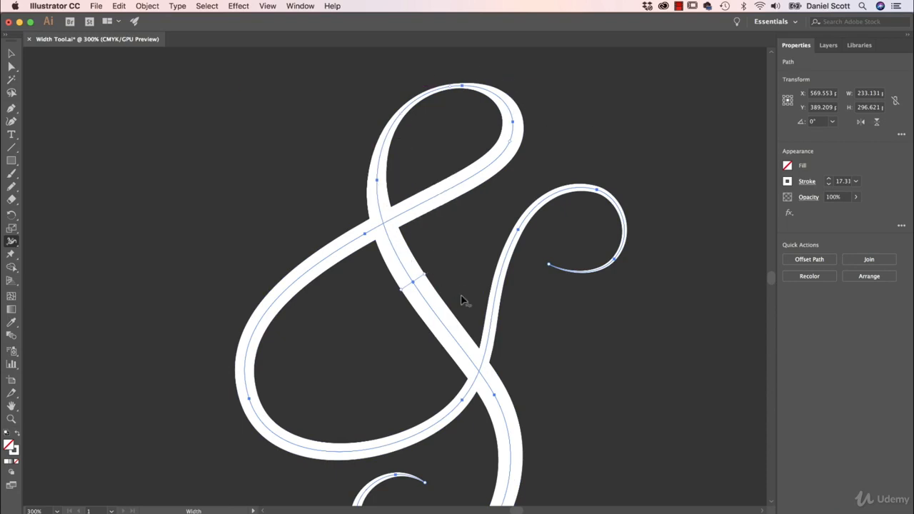
# Thin the ampersand's stroke at the base of its tail and thicken the curl at the tail's end
pyautogui.moveTo(481, 219); pyautogui.dragTo(481, 125)
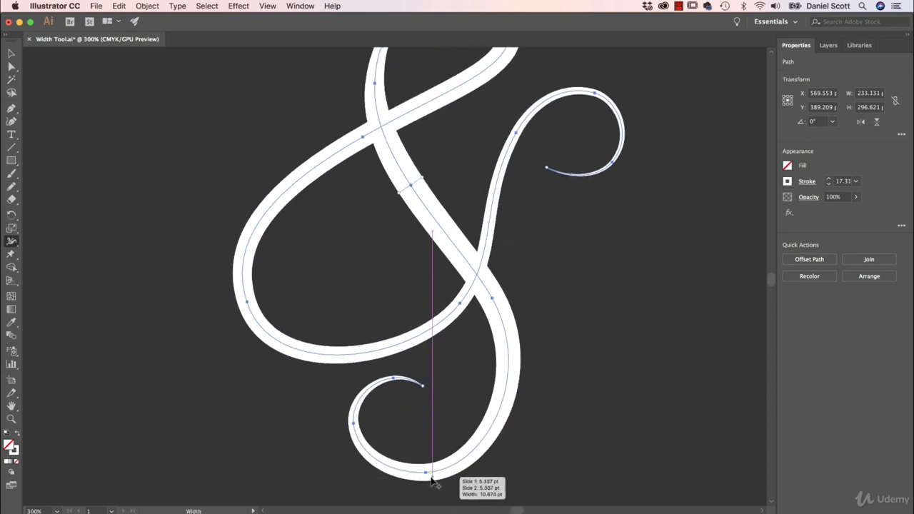
pyautogui.moveTo(437, 479); pyautogui.dragTo(434, 472)
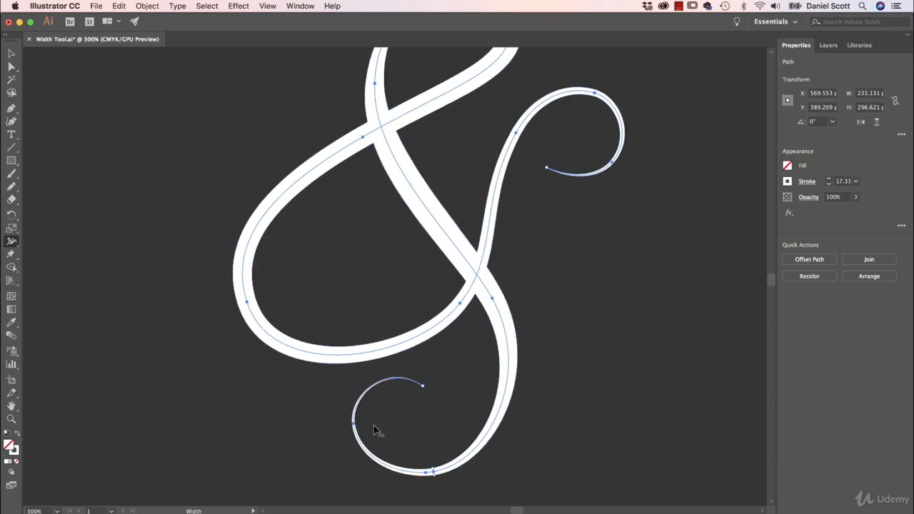
pyautogui.moveTo(359, 433); pyautogui.dragTo(371, 439)
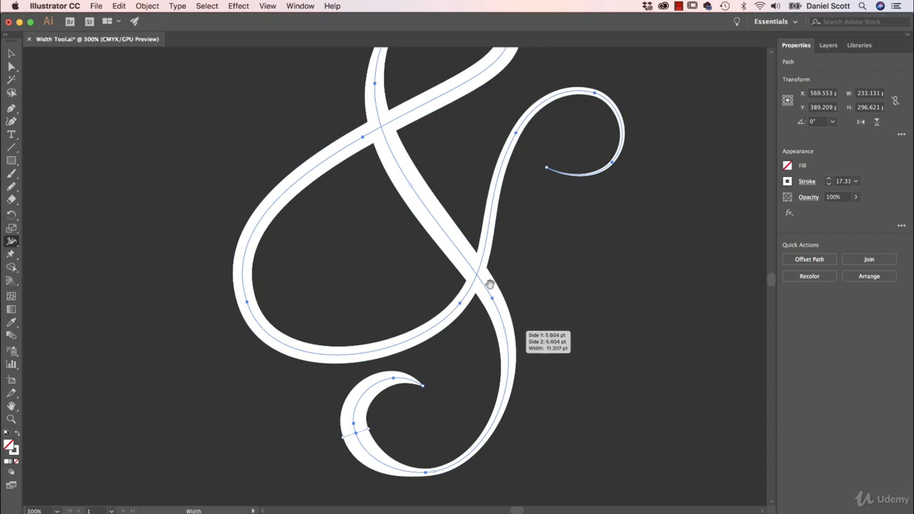
# Widen the ampersand's large left bowl to about 25 pt and thin the rising stroke above the lower crossing
pyautogui.scroll(3, 428, 257)
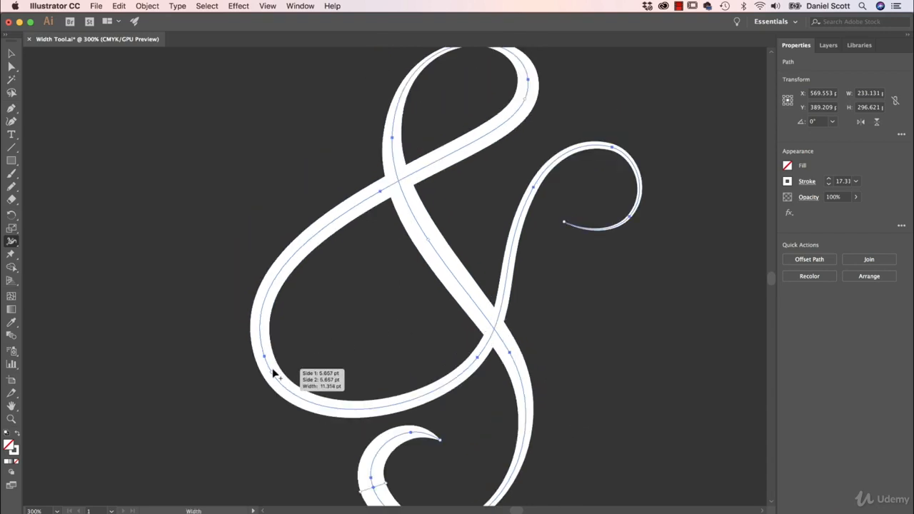
pyautogui.moveTo(272, 371); pyautogui.dragTo(292, 369)
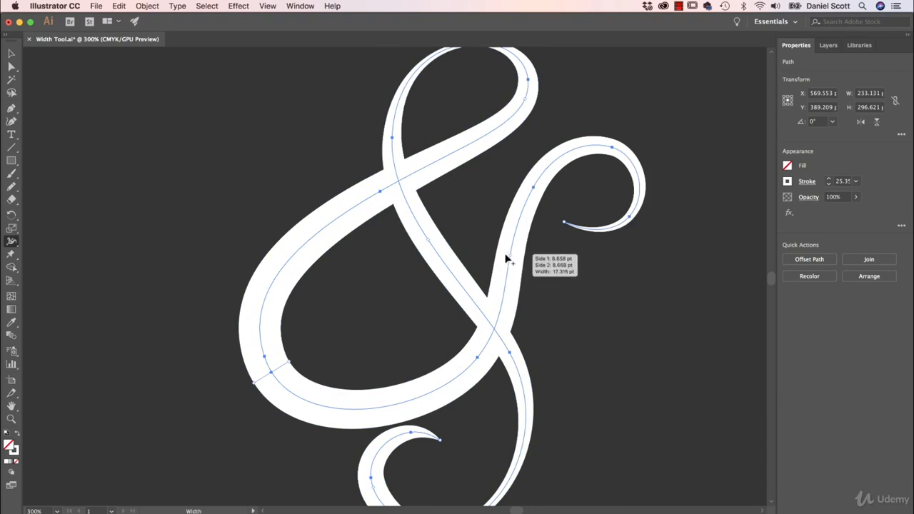
pyautogui.moveTo(510, 283); pyautogui.dragTo(506, 280)
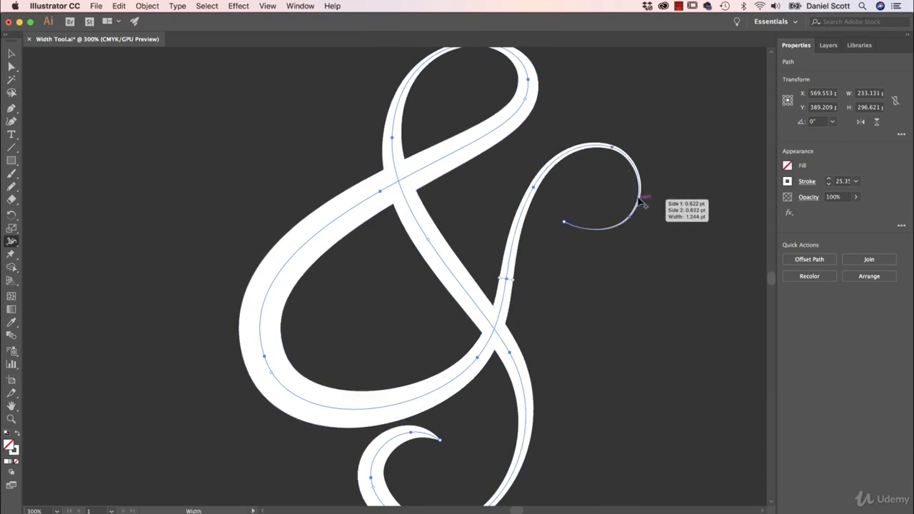
# Thicken the ampersand's upper-right curl to about 19 pt, and widen the left bowl's inner and outer sides independently
pyautogui.moveTo(637, 202); pyautogui.dragTo(625, 198)
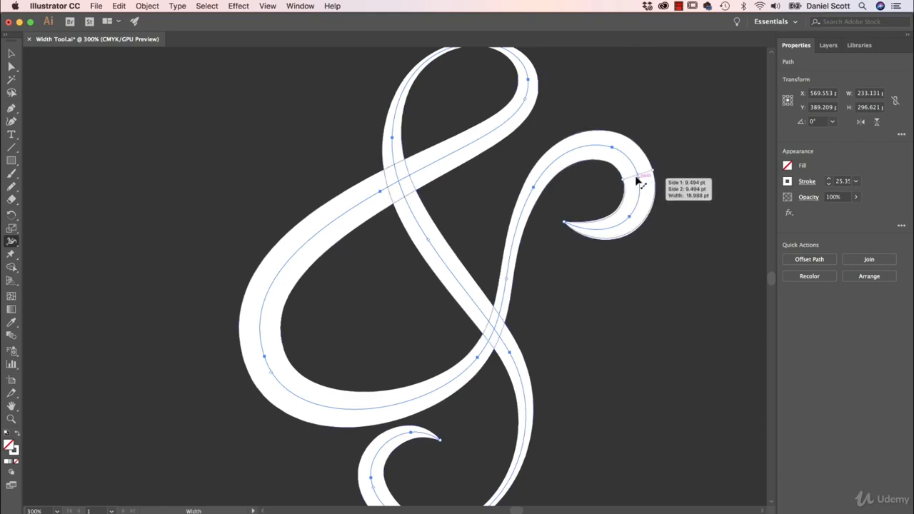
pyautogui.moveTo(638, 182)
pyautogui.mouseDown()
pyautogui.moveTo(606, 148)
pyautogui.moveTo(554, 161)
pyautogui.moveTo(543, 239)
pyautogui.moveTo(515, 215)
pyautogui.moveTo(517, 296)
pyautogui.moveTo(564, 165)
pyautogui.moveTo(628, 159)
pyautogui.moveTo(632, 187)
pyautogui.mouseUp()
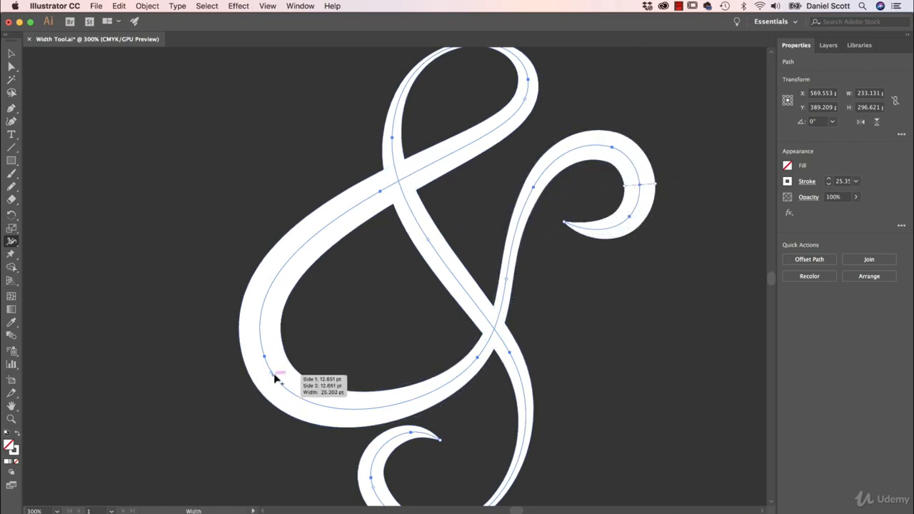
pyautogui.moveTo(268, 374)
pyautogui.mouseDown()
pyautogui.moveTo(309, 395)
pyautogui.moveTo(411, 385)
pyautogui.moveTo(444, 367)
pyautogui.moveTo(351, 387)
pyautogui.moveTo(302, 367)
pyautogui.moveTo(299, 374)
pyautogui.moveTo(279, 369)
pyautogui.moveTo(321, 349)
pyautogui.moveTo(301, 364)
pyautogui.mouseUp()
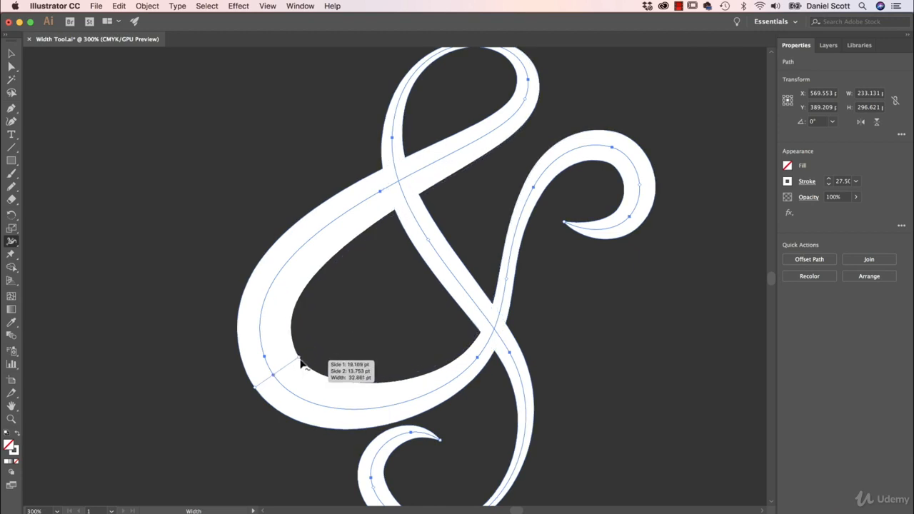
pyautogui.moveTo(254, 389); pyautogui.dragTo(217, 418)
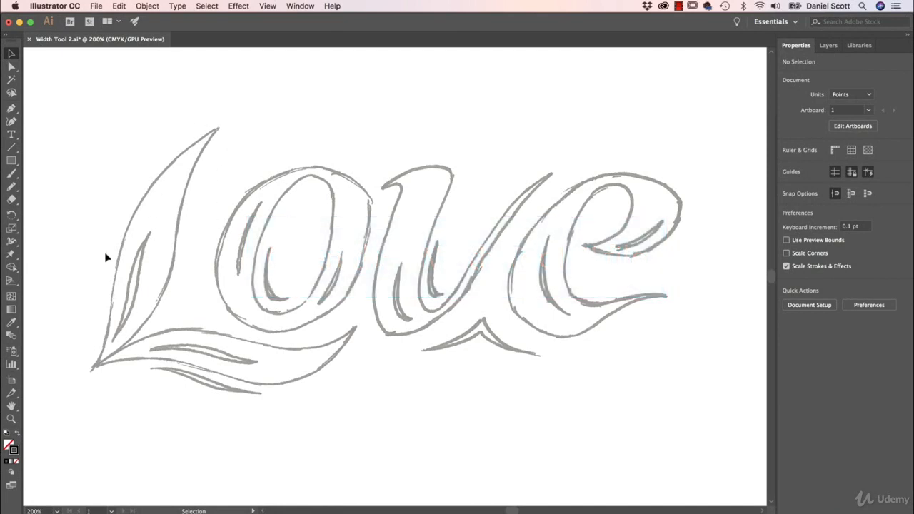
# Choose the Curvature tool in Width Tool 2.ai and set the stroke weight to 1 pt
pyautogui.click(12, 122)
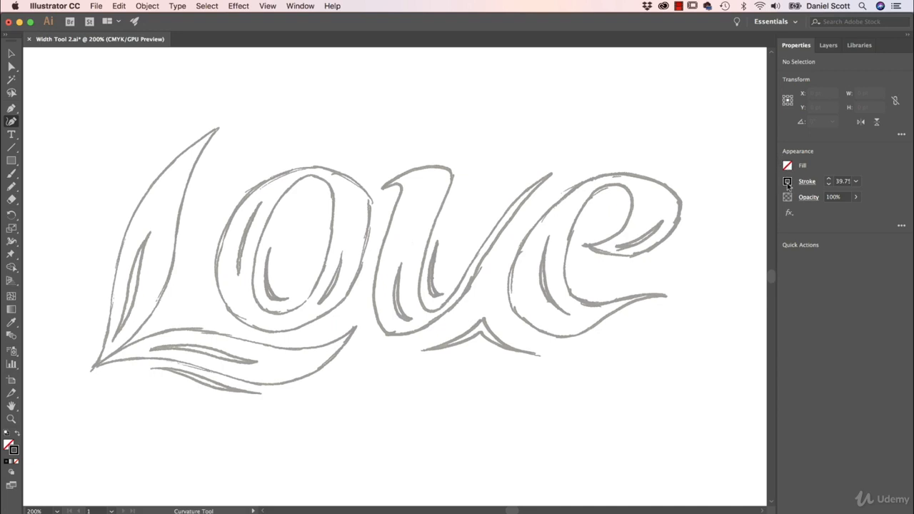
pyautogui.click(856, 182)
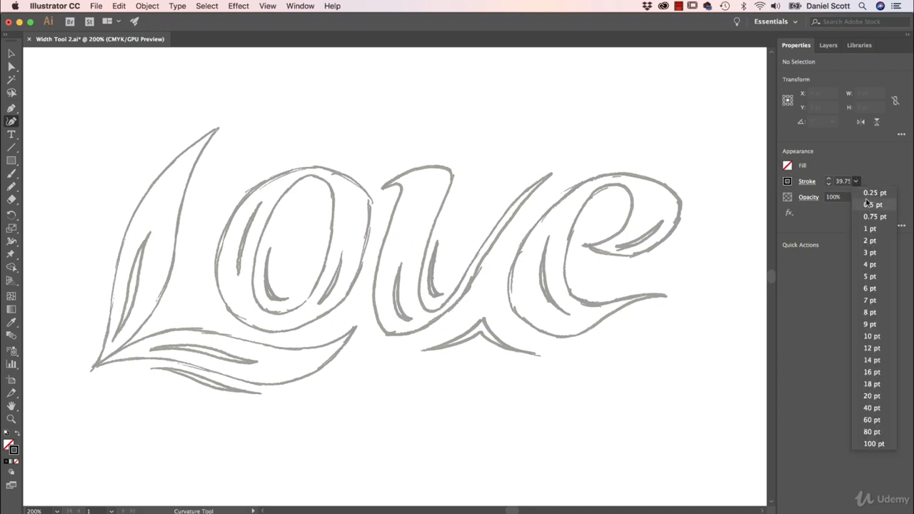
pyautogui.click(869, 229)
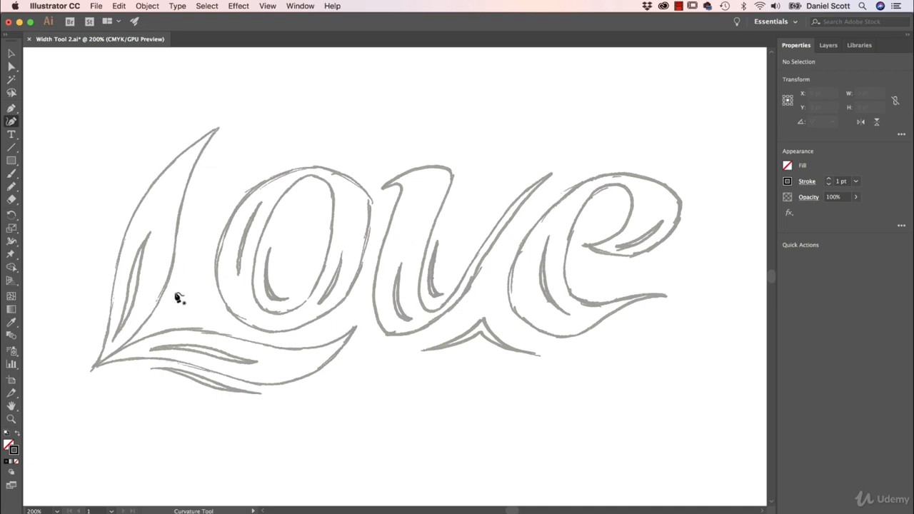
pyautogui.click(214, 133)
pyautogui.click(102, 361)
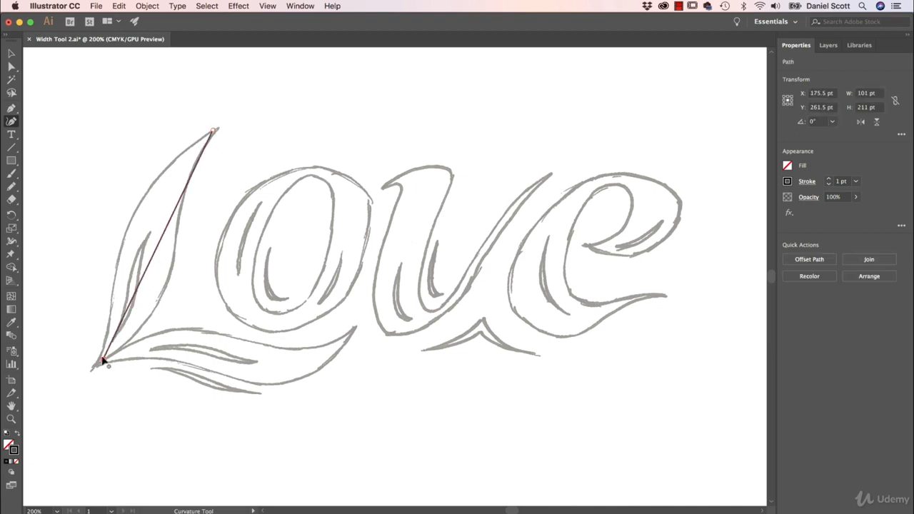
pyautogui.press('super+z')
pyautogui.press('super+z')
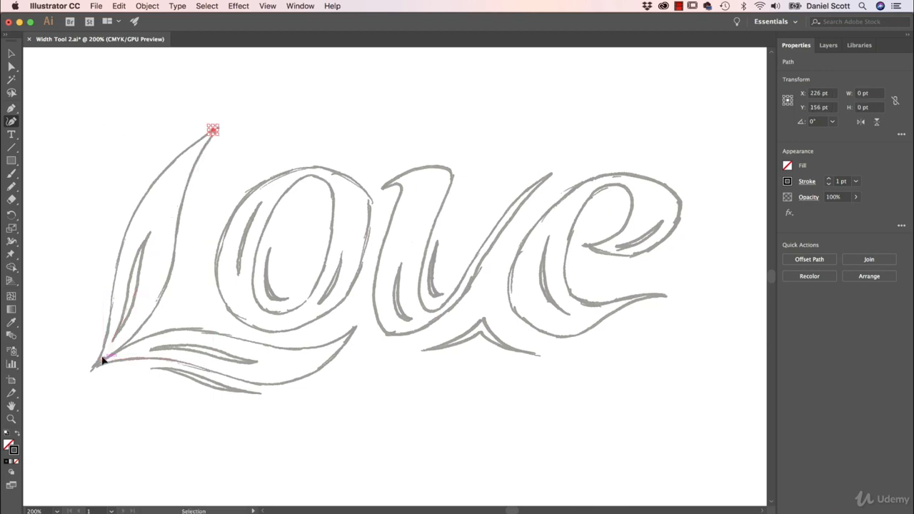
pyautogui.click(216, 132)
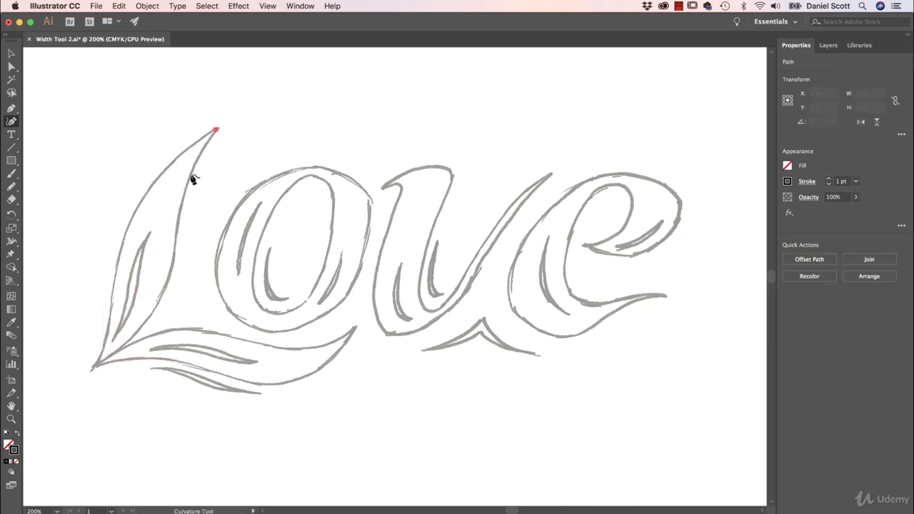
pyautogui.click(151, 235)
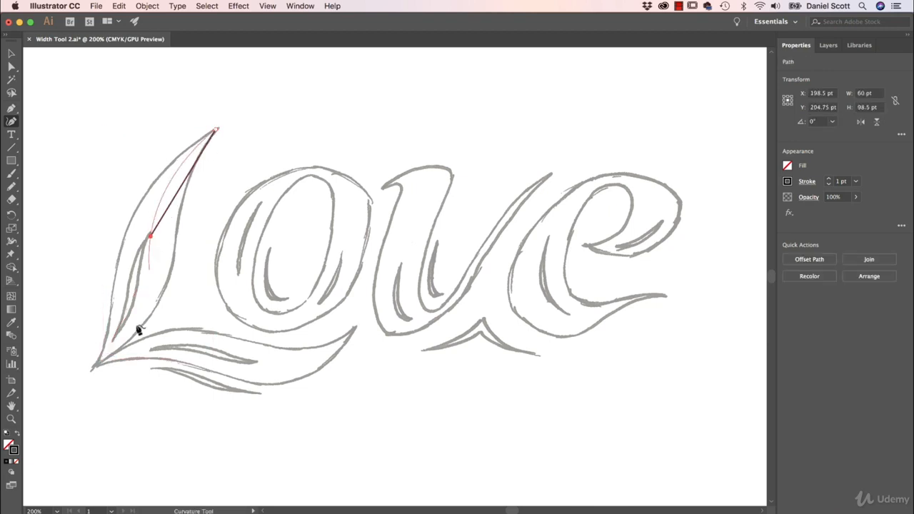
pyautogui.click(96, 366)
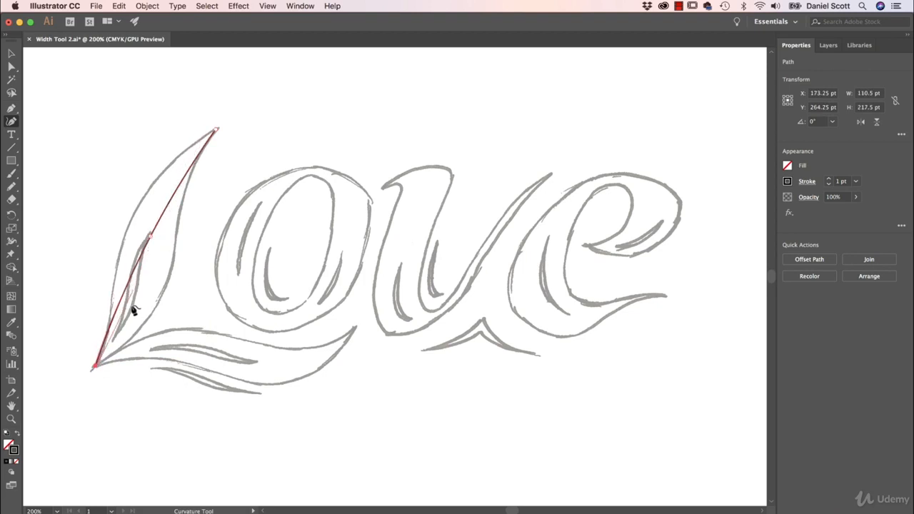
pyautogui.press('super+z')
pyautogui.press('super+z')
pyautogui.press('super+z')
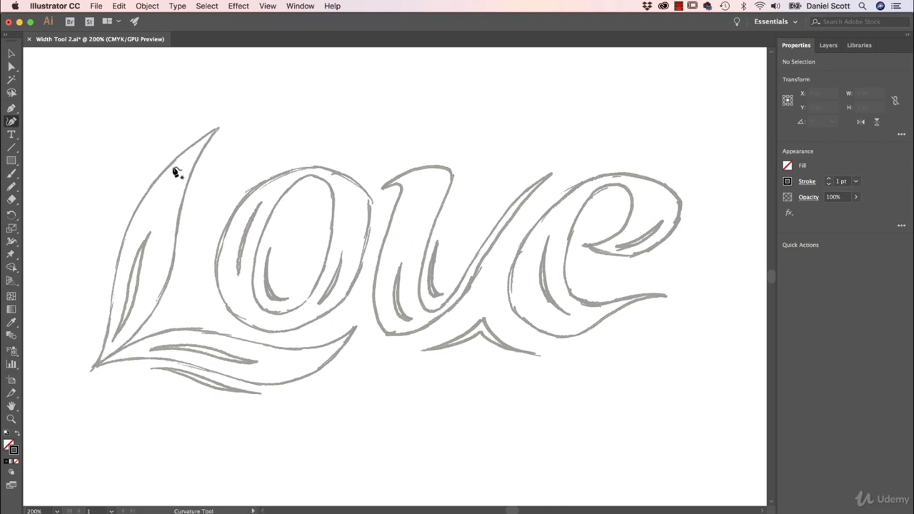
# Draw a four-point curve along the middle of the sketched L's upright, from its upper tip to the lower corner, and deselect it
pyautogui.click(217, 130)
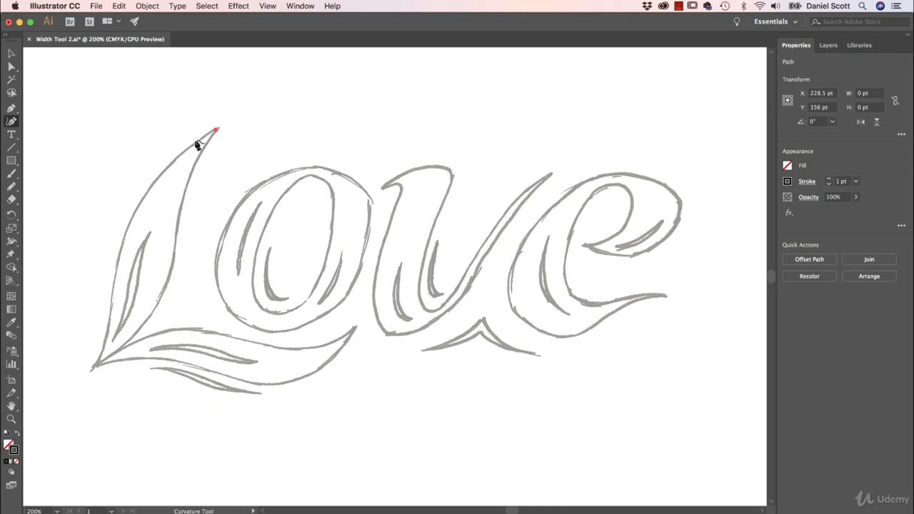
pyautogui.click(166, 185)
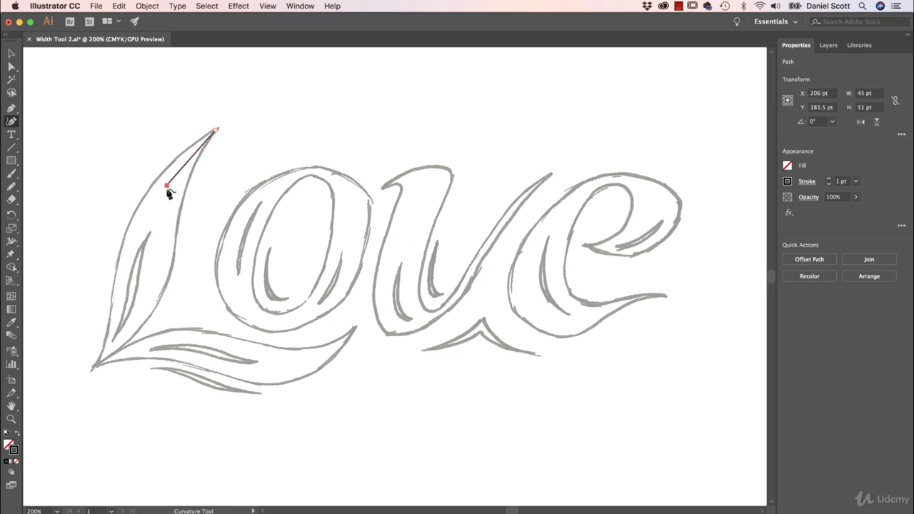
pyautogui.click(137, 297)
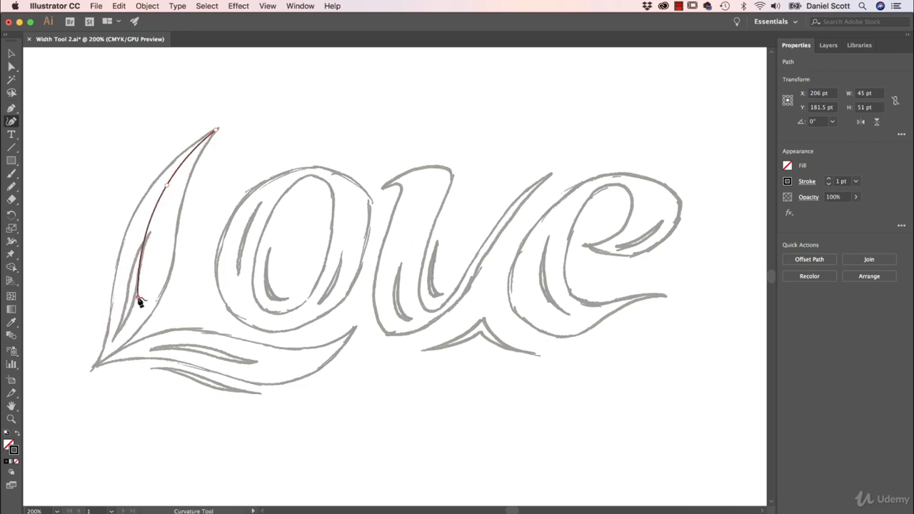
pyautogui.click(92, 369)
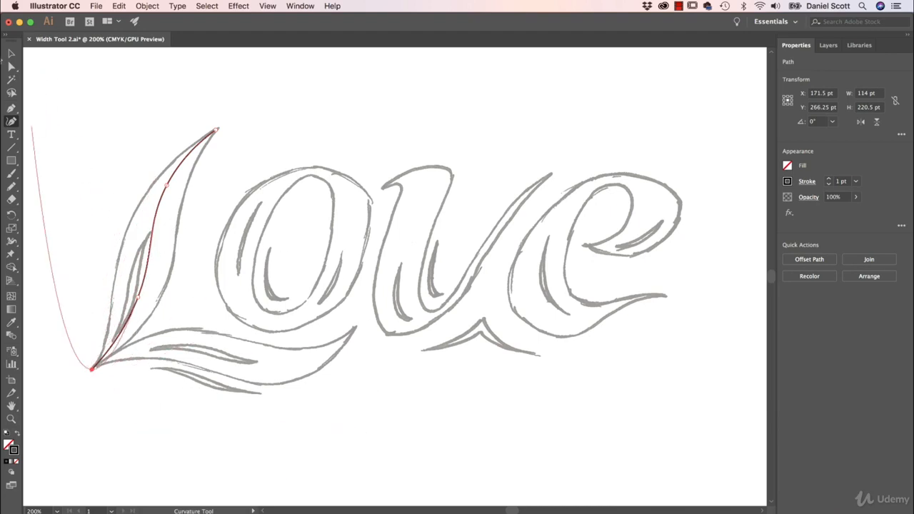
pyautogui.click(12, 53)
pyautogui.click(74, 109)
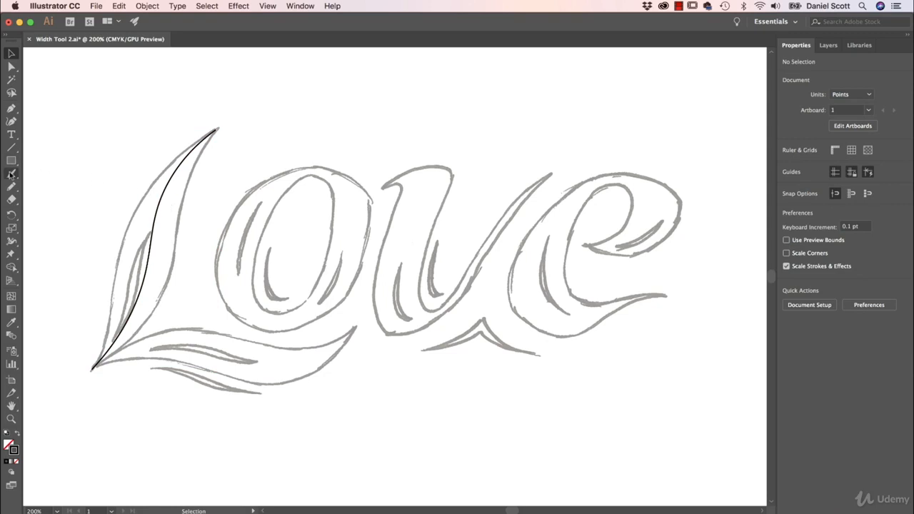
# Widen the middle of the L's centre curve with the Width tool to fill the sketched upright, and deselect it
pyautogui.click(155, 228)
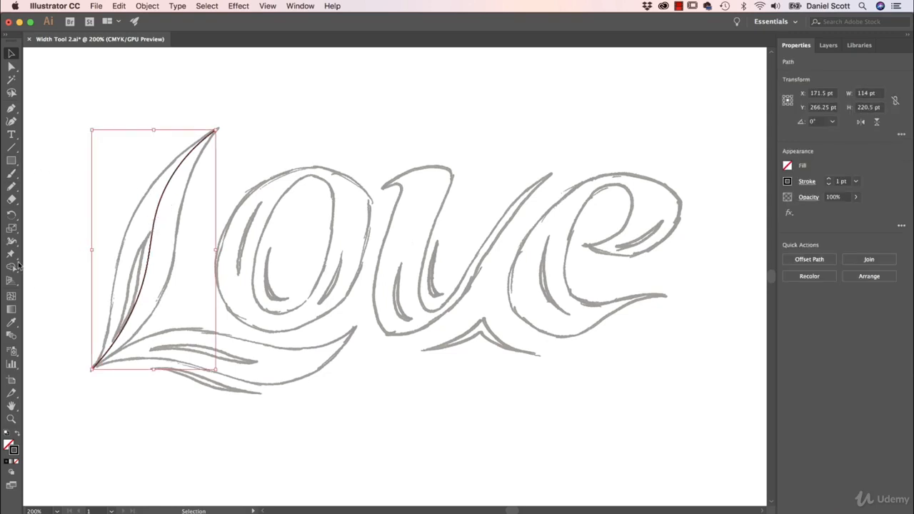
pyautogui.click(11, 242)
pyautogui.moveTo(155, 244); pyautogui.dragTo(205, 262)
pyautogui.click(11, 54)
pyautogui.click(140, 110)
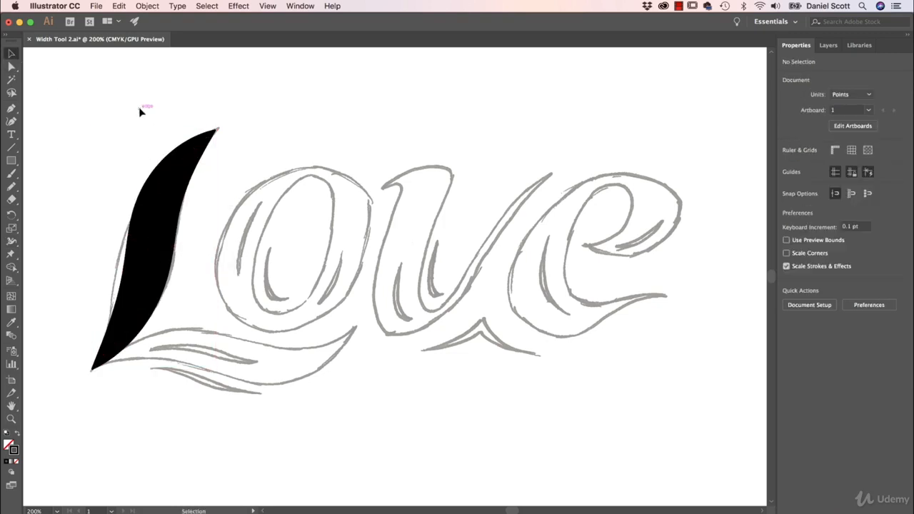
# Examine the upper tip of the L's widened stroke up close against the sketch
pyautogui.press('super+plus')
pyautogui.press('super+plus')
pyautogui.press('super+plus')
pyautogui.moveTo(139, 106); pyautogui.dragTo(369, 318)
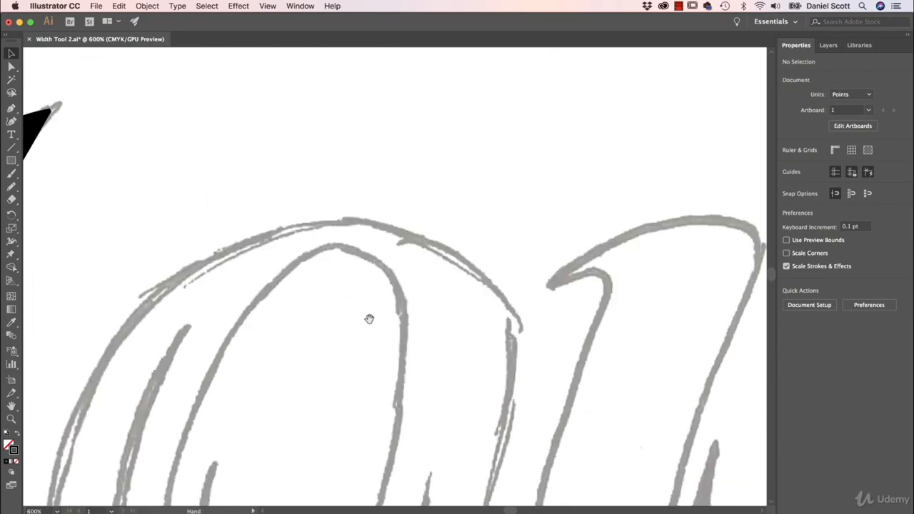
pyautogui.moveTo(282, 216); pyautogui.dragTo(376, 301)
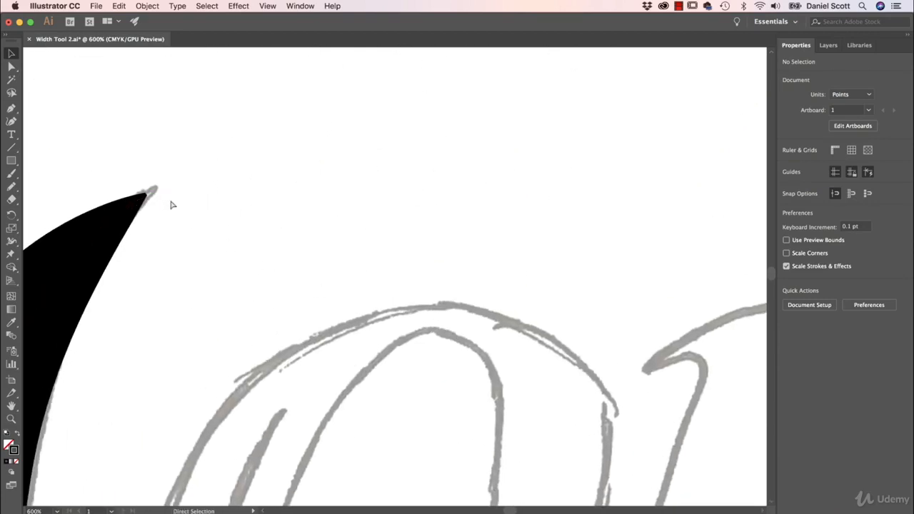
pyautogui.press('super+plus')
pyautogui.moveTo(154, 224); pyautogui.dragTo(471, 348)
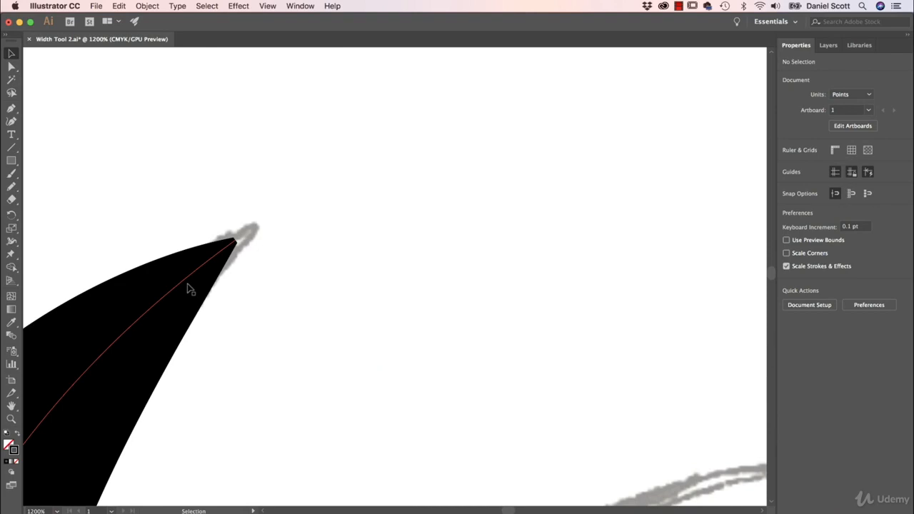
pyautogui.press('super+minus')
pyautogui.press('super+minus')
pyautogui.press('super+minus')
pyautogui.press('super+minus')
pyautogui.press('super+minus')
pyautogui.press('super+minus')
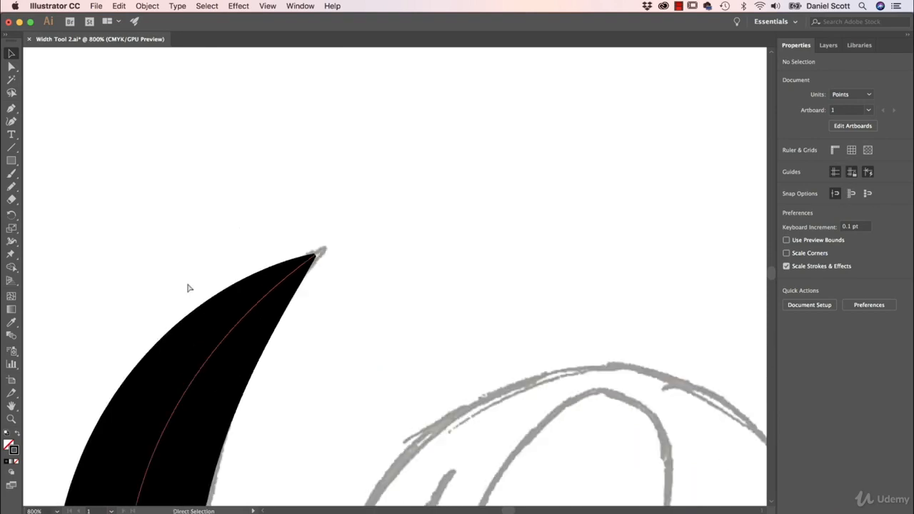
pyautogui.moveTo(571, 323); pyautogui.dragTo(501, 274)
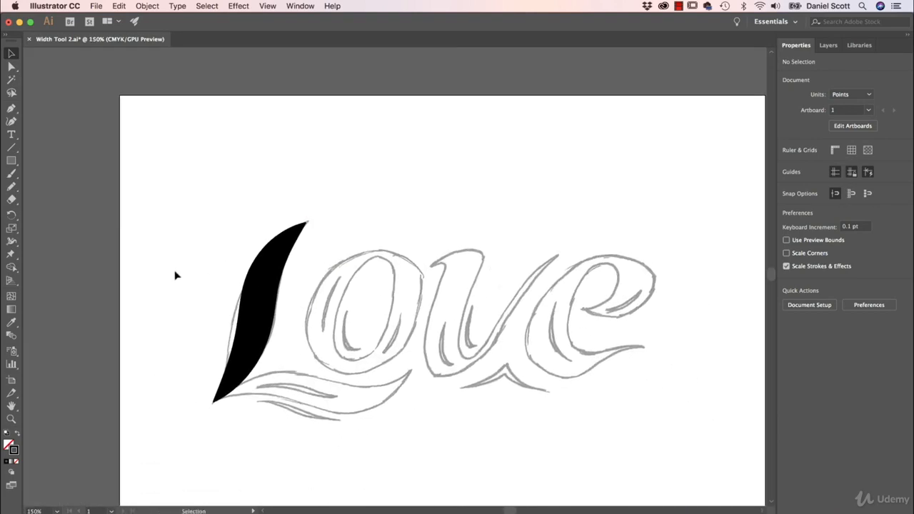
# Undo the widening of the L's centre curve and set its stroke weight to 0.05 pt
pyautogui.press('super+z')
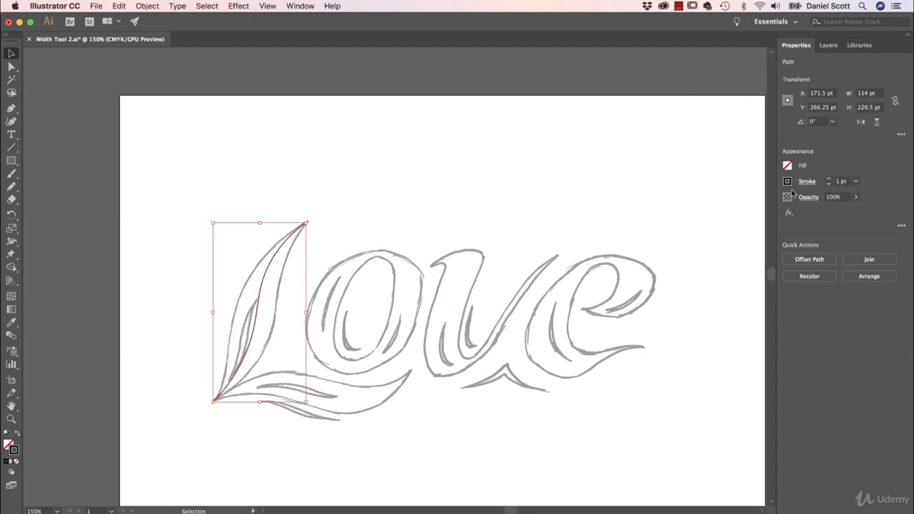
pyautogui.click(855, 182)
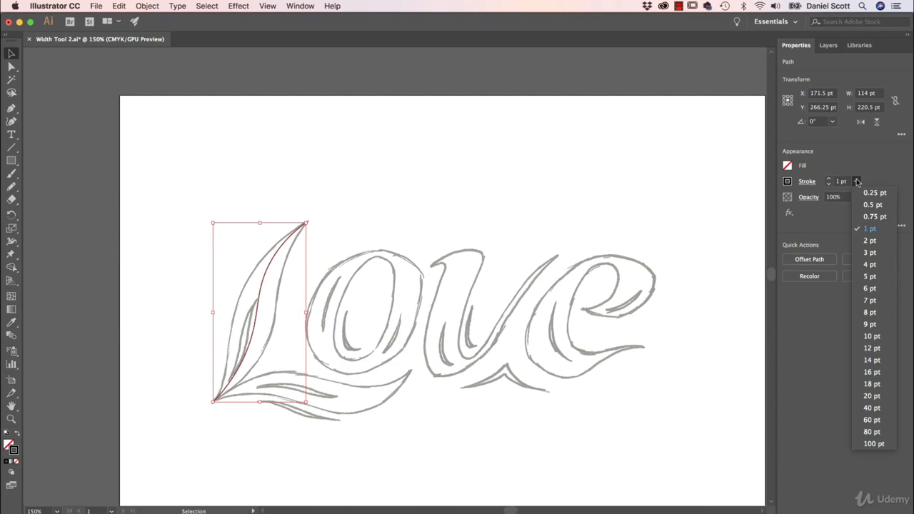
pyautogui.click(871, 192)
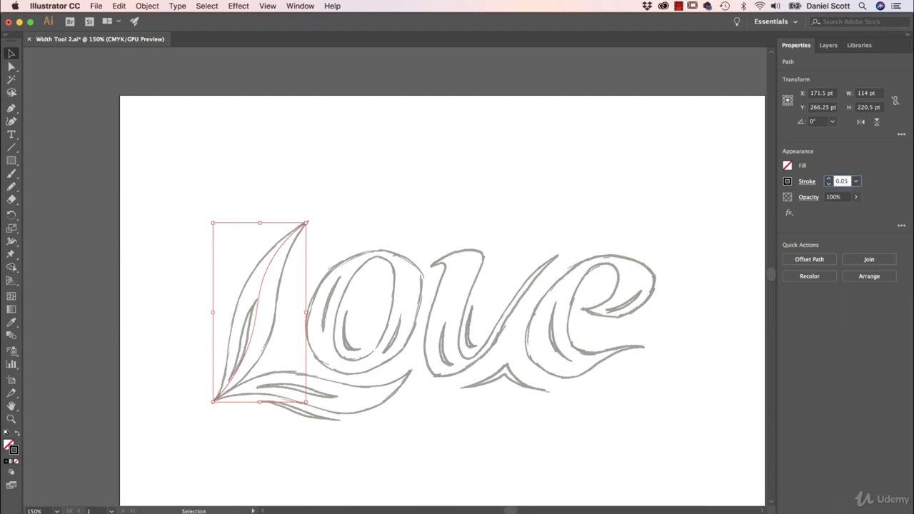
pyautogui.press('Return')
# Widen the middle of the L's centre curve to about 43 pt with the Width tool so it fills the sketched upright
pyautogui.click(12, 241)
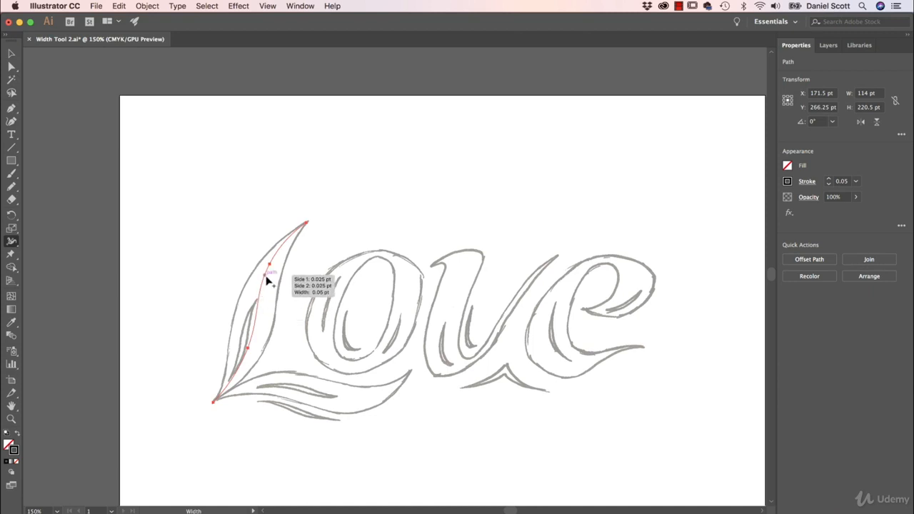
pyautogui.moveTo(266, 281); pyautogui.dragTo(273, 280)
pyautogui.moveTo(253, 343)
pyautogui.mouseDown()
pyautogui.moveTo(269, 345)
pyautogui.moveTo(265, 311)
pyautogui.moveTo(254, 325)
pyautogui.mouseUp()
pyautogui.press('super+z')
pyautogui.press('super+z')
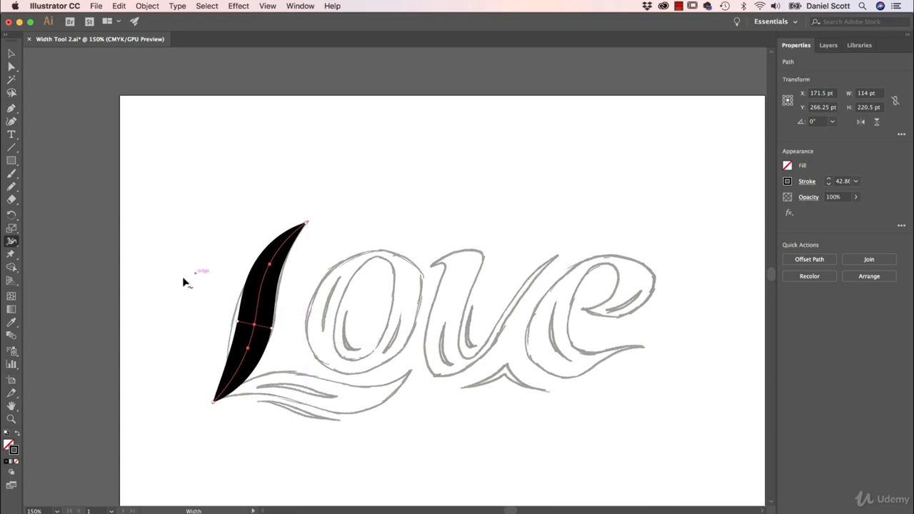
pyautogui.click(12, 53)
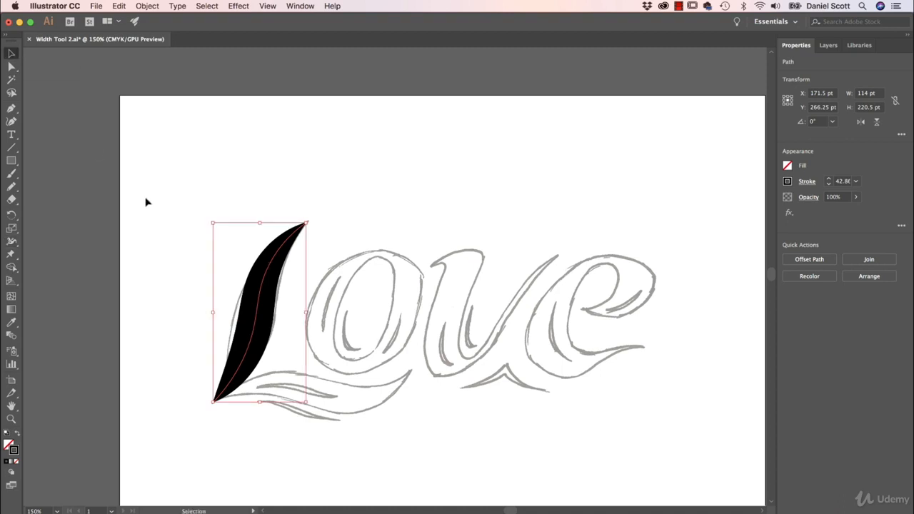
pyautogui.moveTo(259, 305); pyautogui.dragTo(168, 296)
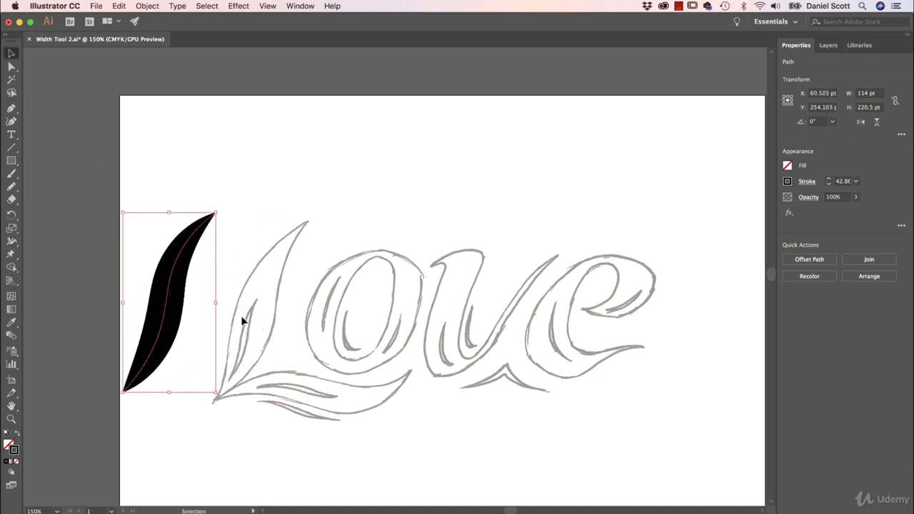
pyautogui.press('super+z')
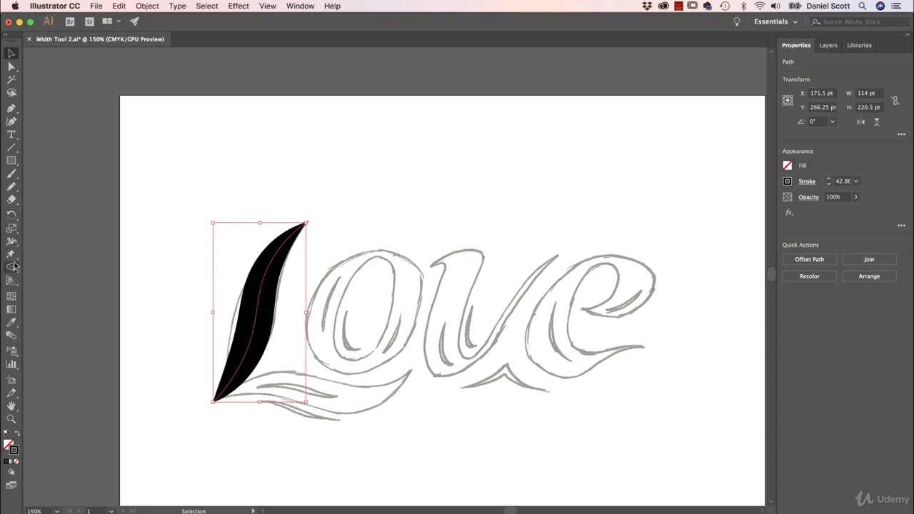
pyautogui.click(11, 122)
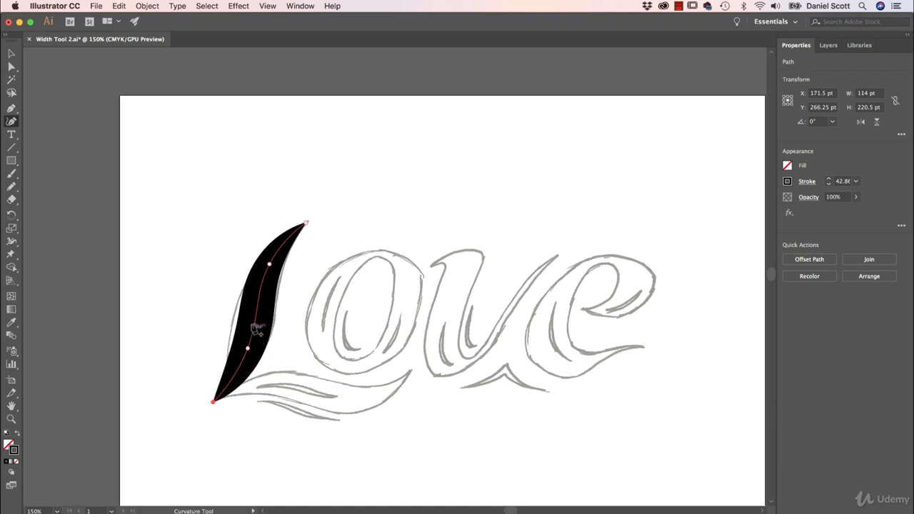
pyautogui.click(213, 401)
pyautogui.click(11, 53)
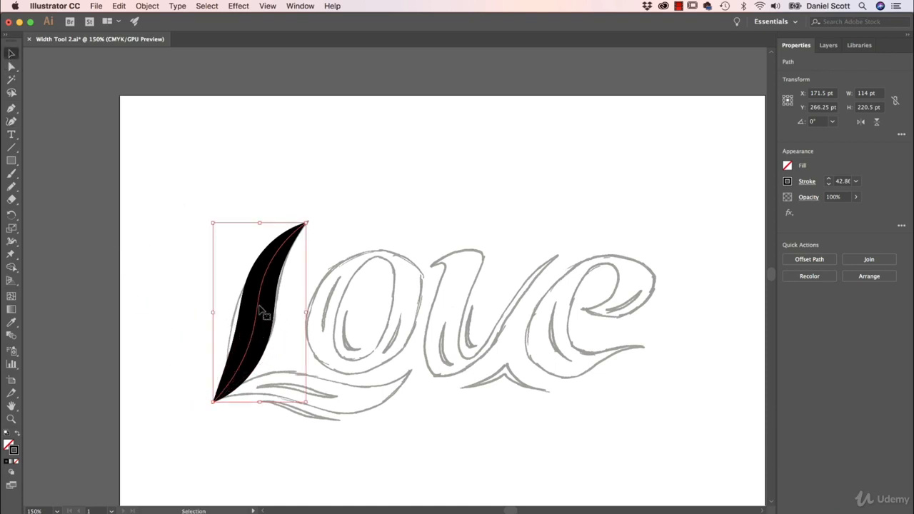
# Move the black L stroke up off the sketch and trace the upright's inner highlight line with the Pencil tool
pyautogui.moveTo(260, 306); pyautogui.dragTo(202, 197)
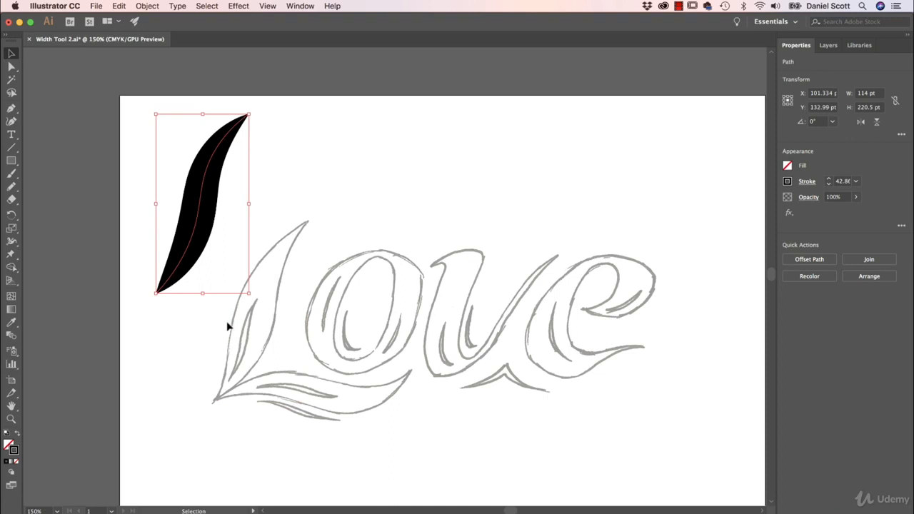
pyautogui.click(188, 385)
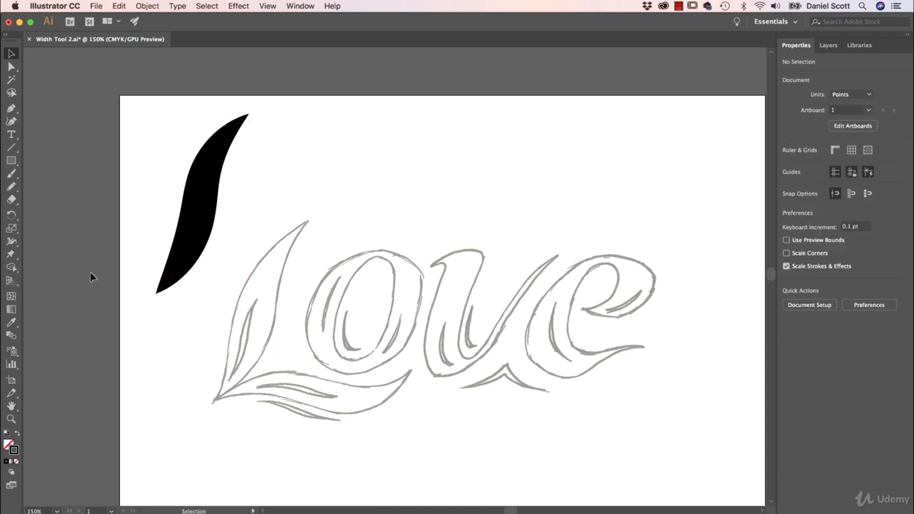
pyautogui.click(11, 186)
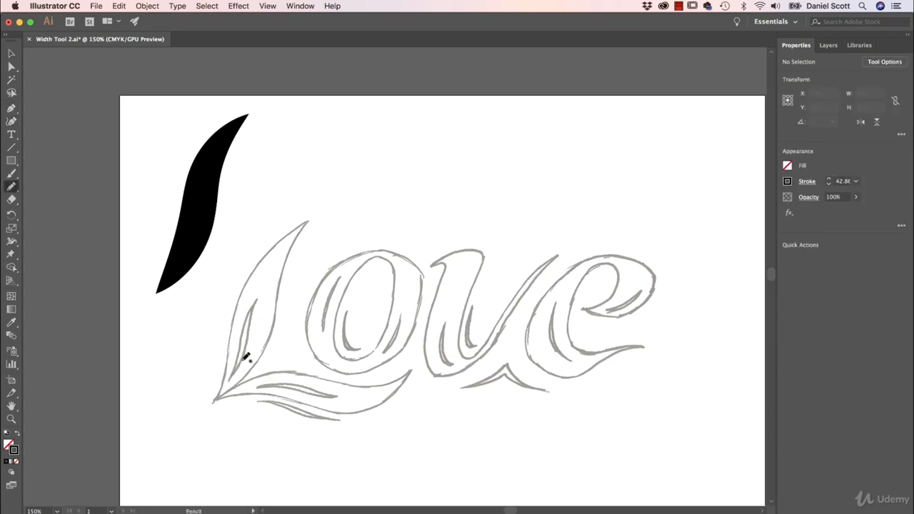
pyautogui.moveTo(233, 375); pyautogui.dragTo(255, 299)
pyautogui.press('v')
pyautogui.click(254, 330)
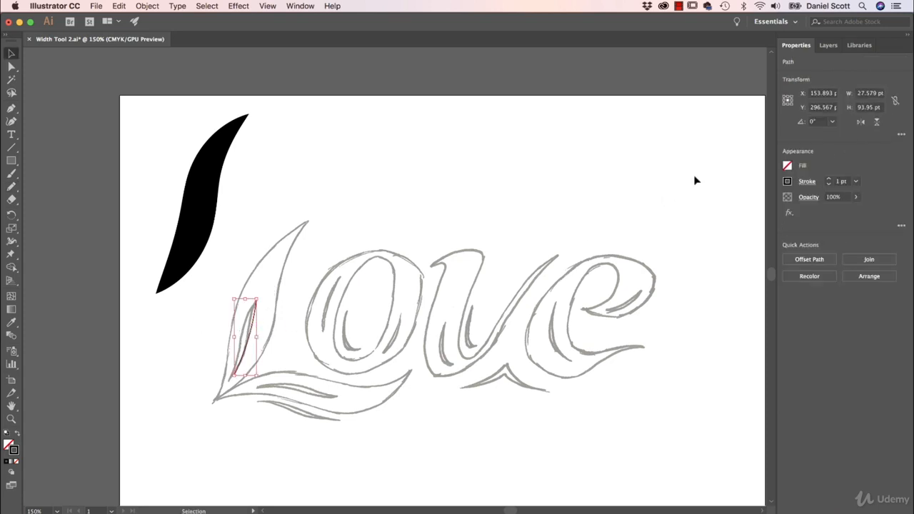
# Set the highlight line's stroke to white and move the black L stroke back onto the sketched upright
pyautogui.click(791, 182)
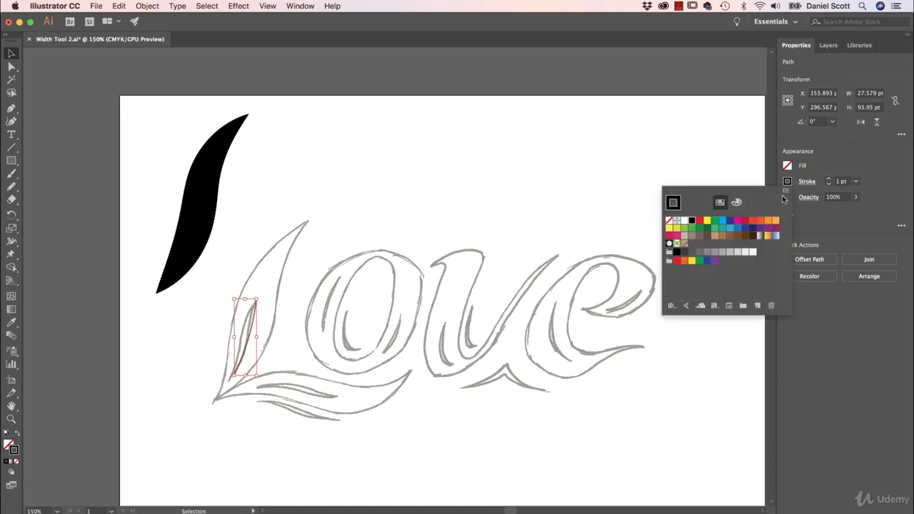
pyautogui.click(684, 219)
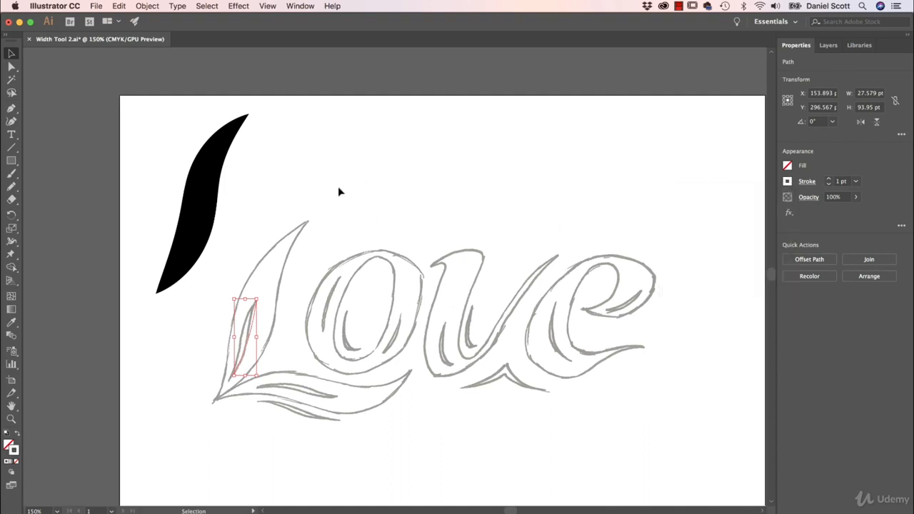
pyautogui.moveTo(201, 199); pyautogui.dragTo(259, 310)
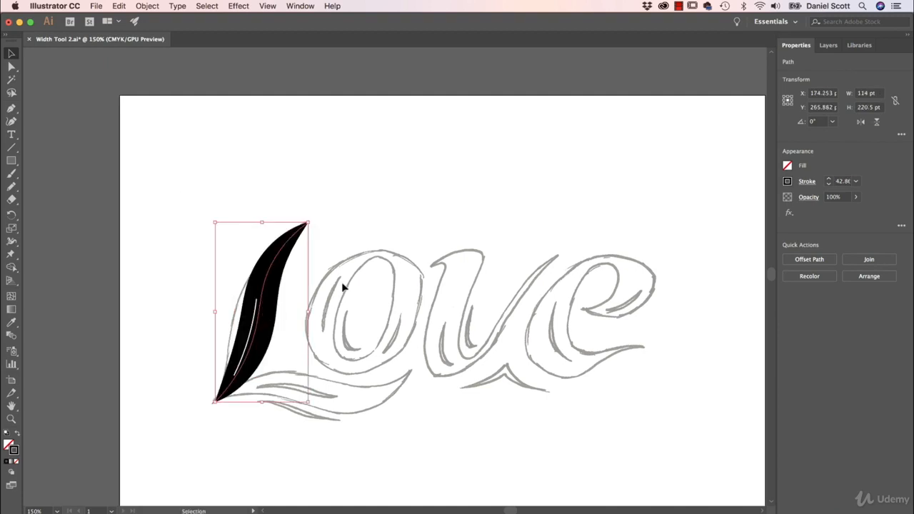
pyautogui.click(344, 282)
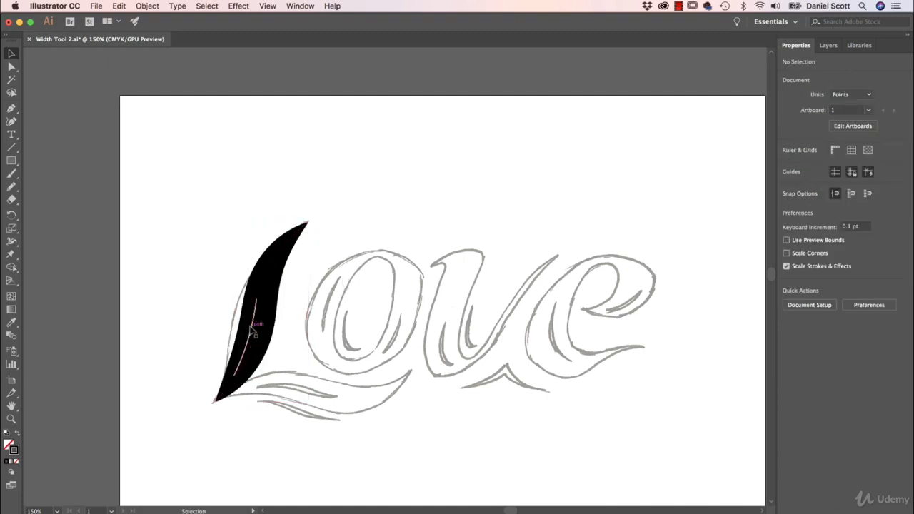
# Nudge the white highlight line down and slightly left within the L's upright
pyautogui.moveTo(253, 332); pyautogui.dragTo(285, 326)
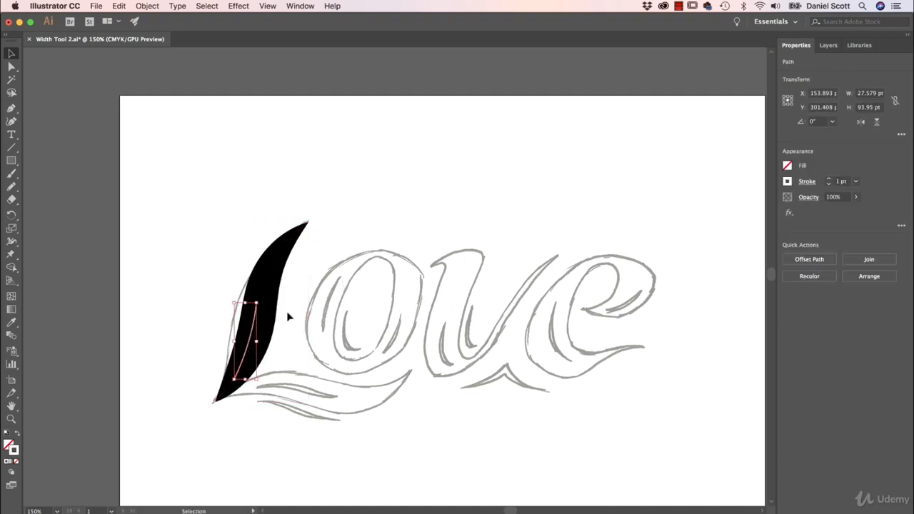
pyautogui.press('Down')
pyautogui.press('Down')
pyautogui.press('Down')
pyautogui.press('Down')
pyautogui.press('Down')
pyautogui.press('Down')
pyautogui.press('Down')
pyautogui.press('Down')
pyautogui.press('Left')
pyautogui.press('Left')
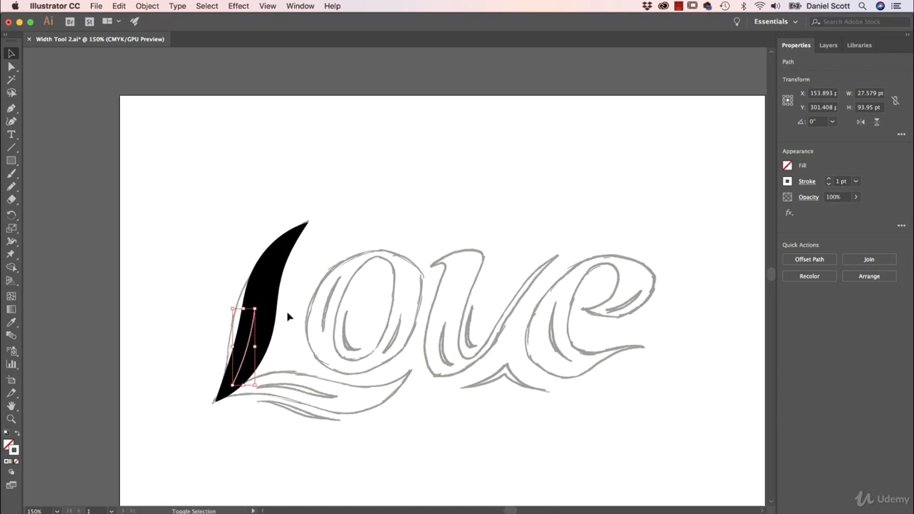
# Rotate the white highlight line about 4° clockwise to follow the L's slant
pyautogui.press('super+equal')
pyautogui.press('super+equal')
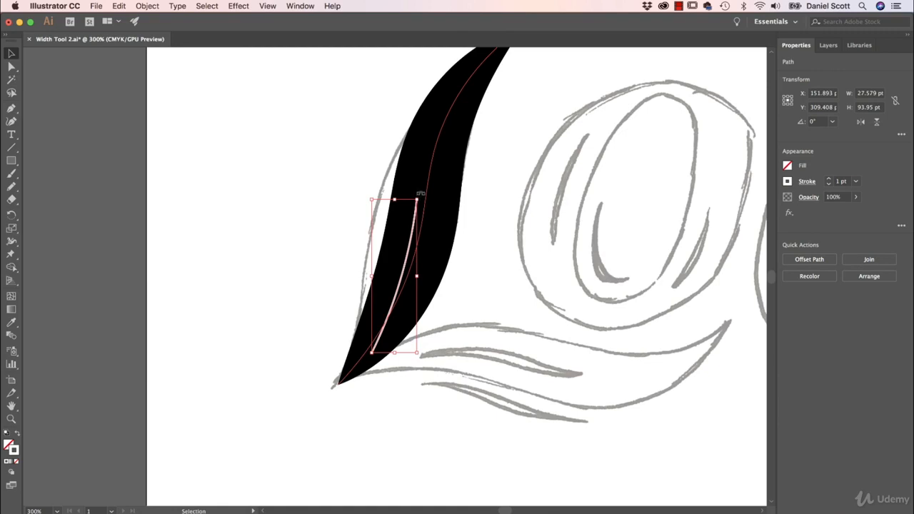
pyautogui.moveTo(420, 193); pyautogui.dragTo(426, 197)
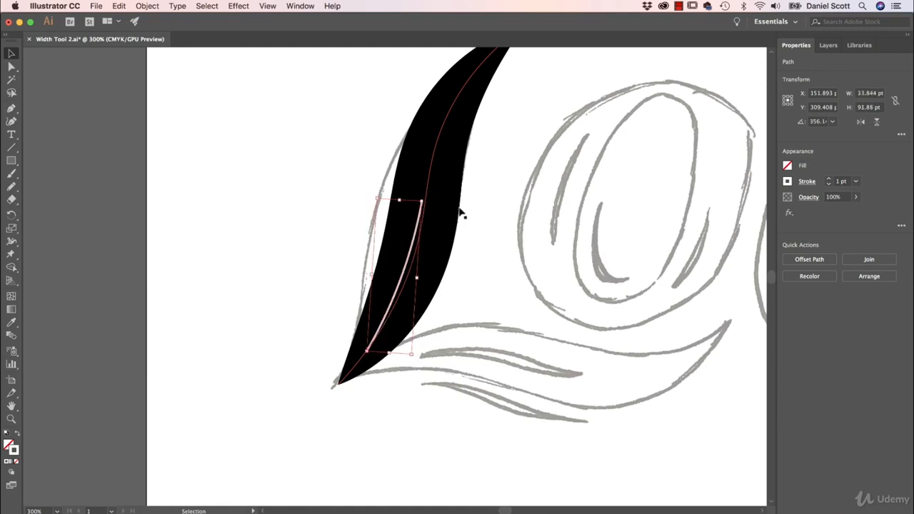
# Set the white highlight line's stroke weight to 0.05 pt
pyautogui.click(855, 182)
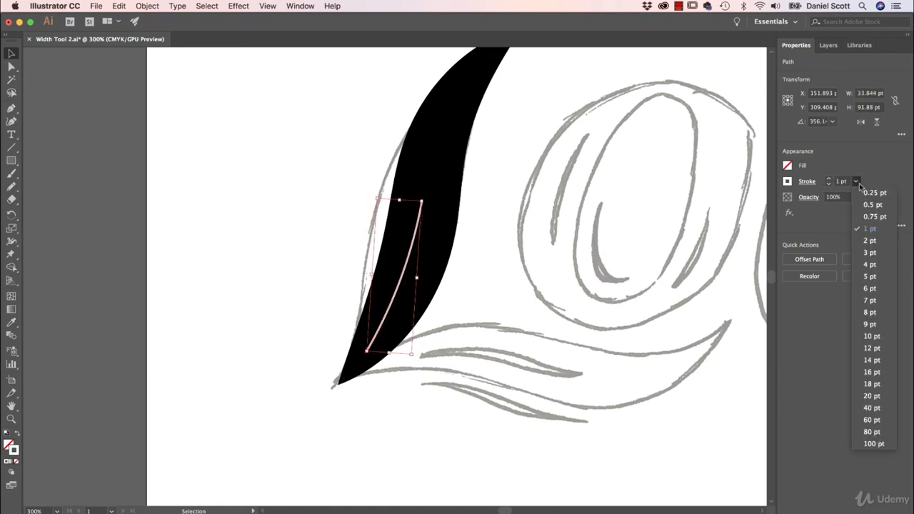
pyautogui.click(861, 191)
pyautogui.click(839, 181)
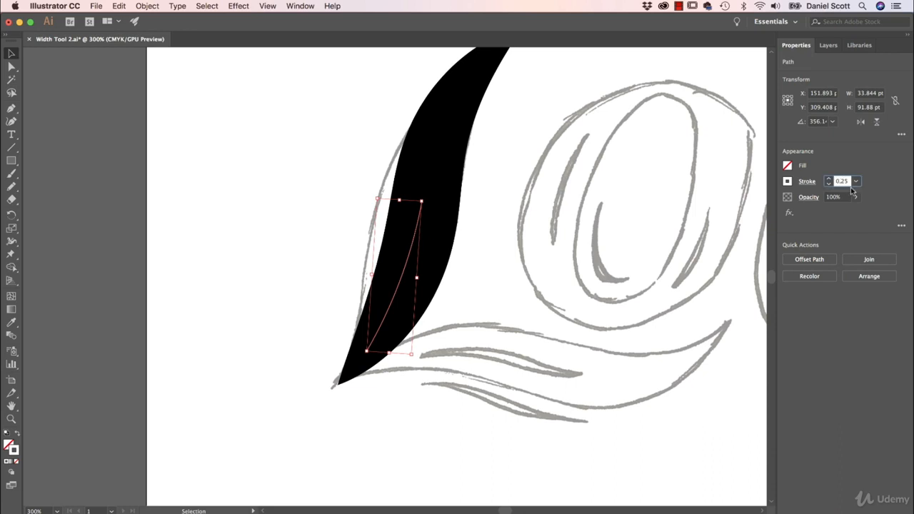
pyautogui.press('Return')
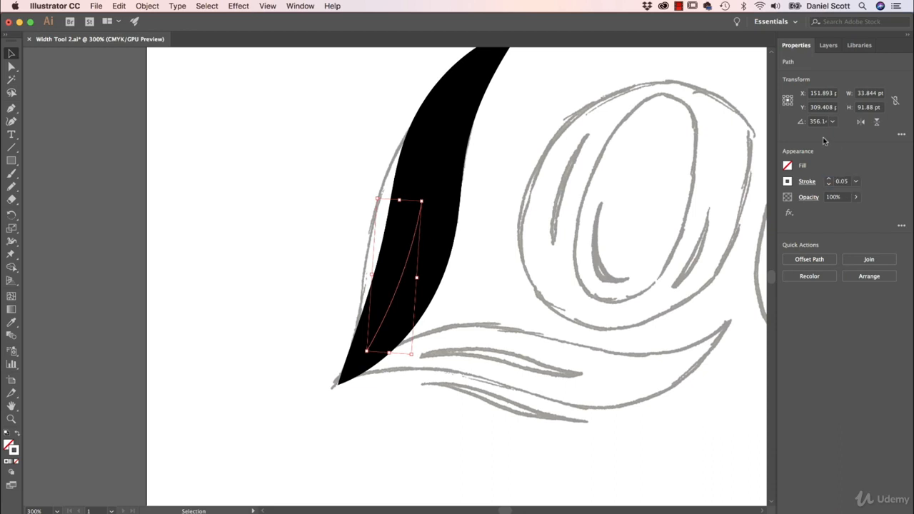
# Widen the white highlight to about 3.2 pt with the Width tool so it tapers at both ends, and deselect it
pyautogui.click(11, 241)
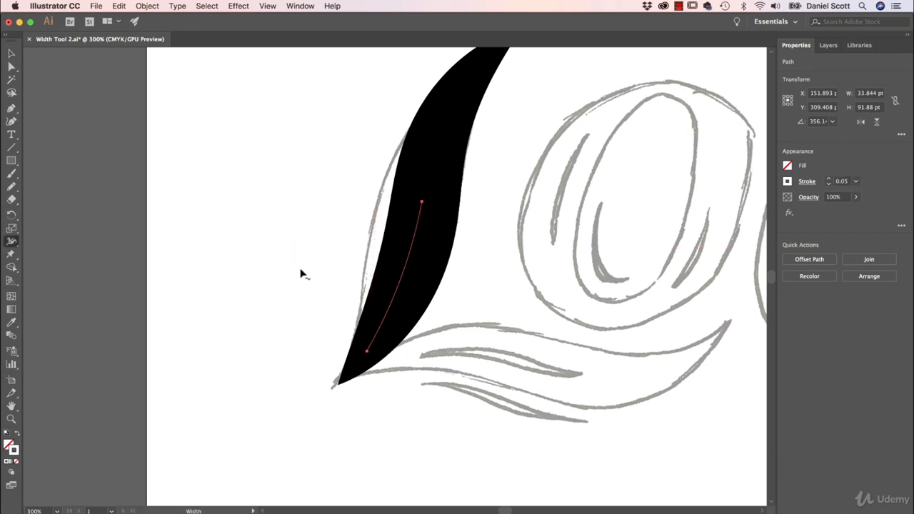
pyautogui.moveTo(398, 285); pyautogui.dragTo(397, 286)
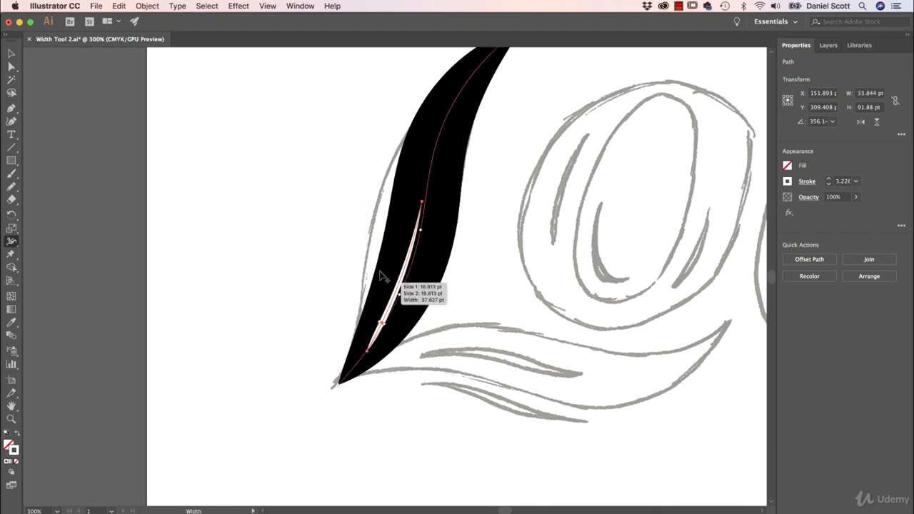
pyautogui.press('v')
pyautogui.click(224, 152)
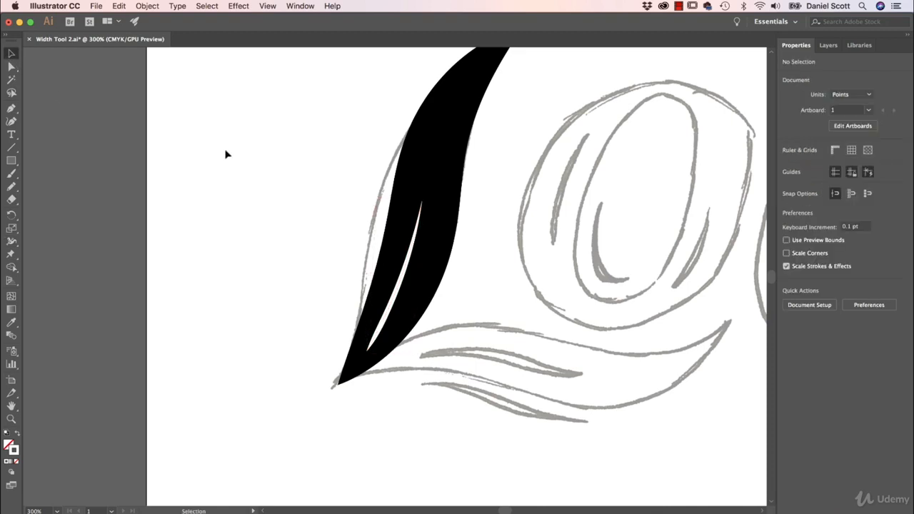
# Draw a wavy open path through the L's foot with the Curvature tool, from its far tip to just short of the upright's base point
pyautogui.moveTo(485, 228); pyautogui.dragTo(212, 326)
pyautogui.press('super+minus')
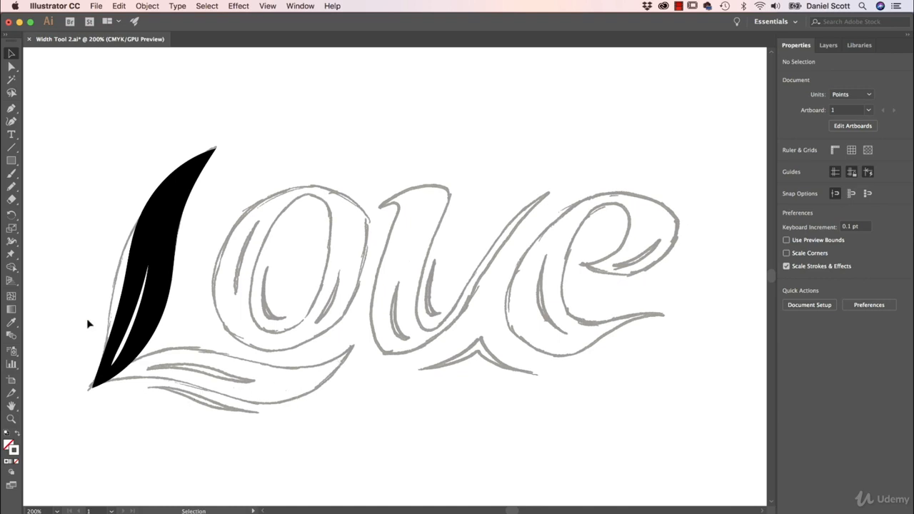
pyautogui.click(12, 121)
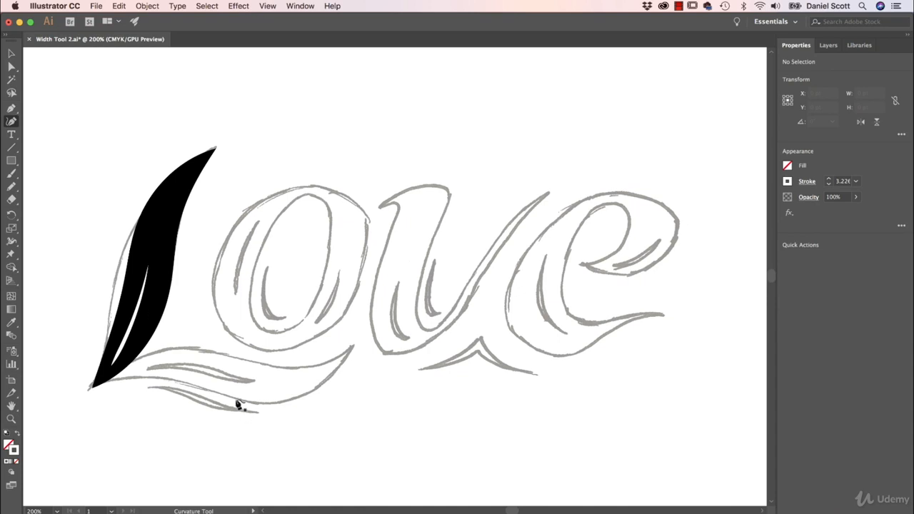
pyautogui.click(349, 348)
pyautogui.click(290, 390)
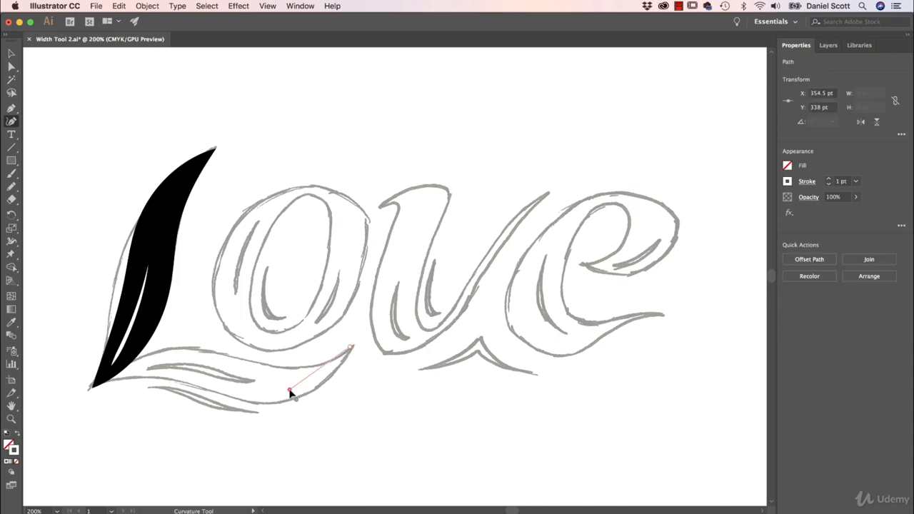
pyautogui.click(180, 364)
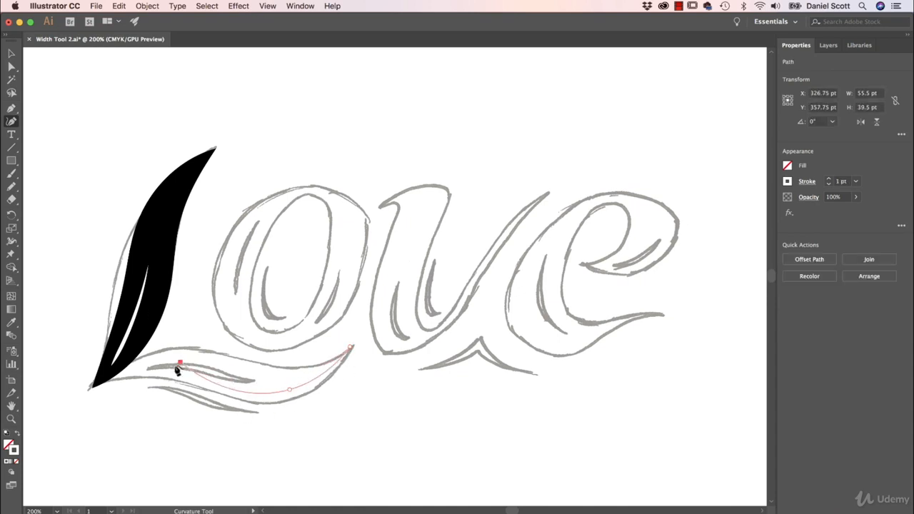
pyautogui.click(92, 387)
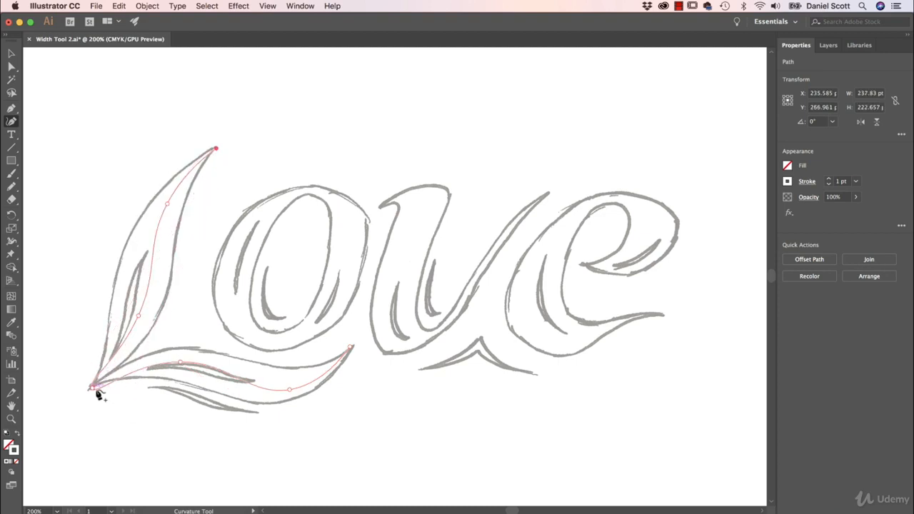
pyautogui.press('super+z')
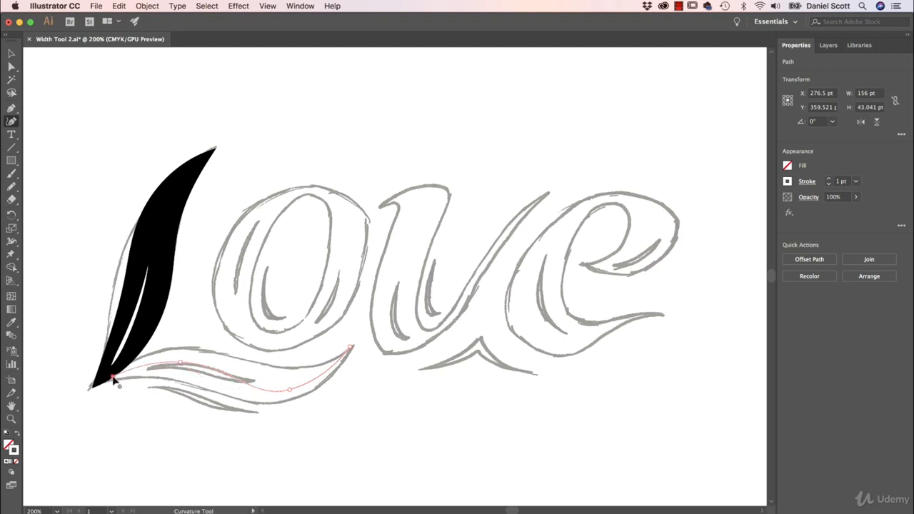
pyautogui.click(114, 377)
# Move the foot path's end anchor down to the L's base point, to about X 125 pt, Y 376 pt
pyautogui.press('a')
pyautogui.click(135, 386)
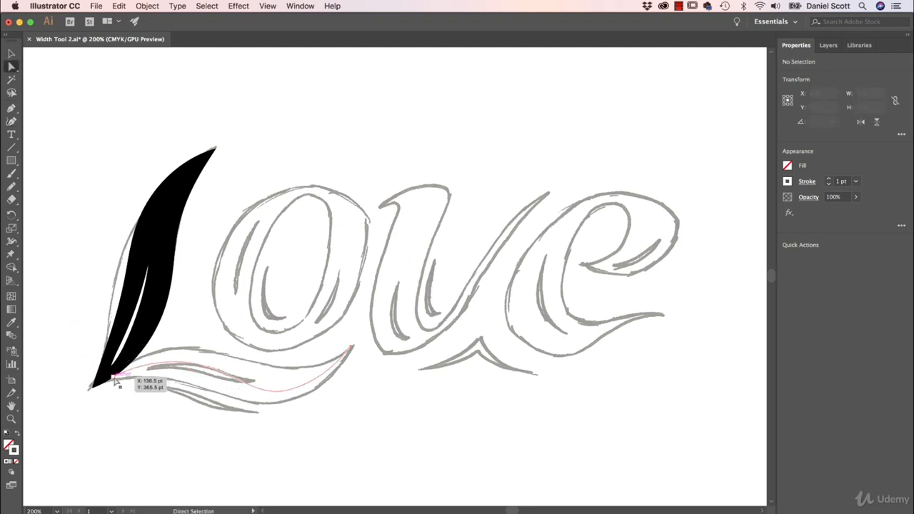
pyautogui.moveTo(112, 377); pyautogui.dragTo(101, 389)
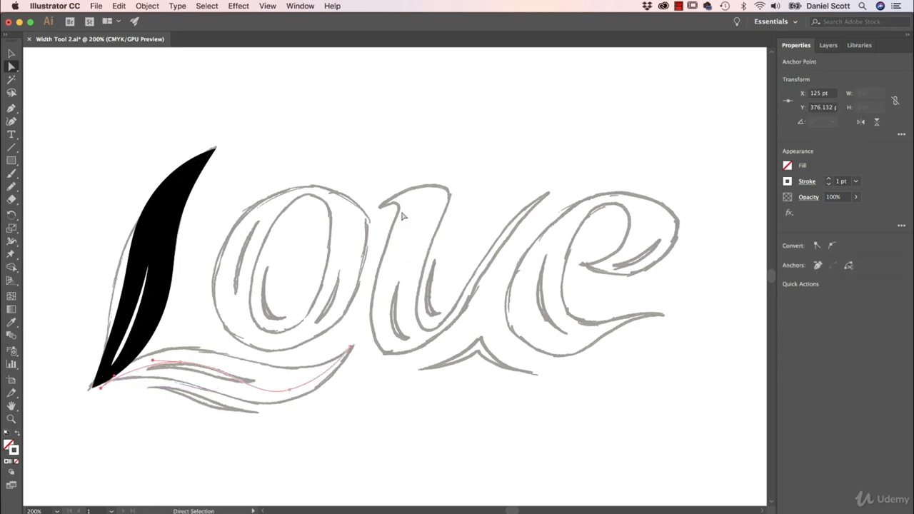
# Set the stroke colour of the L's foot path to black and deselect it
pyautogui.moveTo(289, 389); pyautogui.dragTo(257, 401)
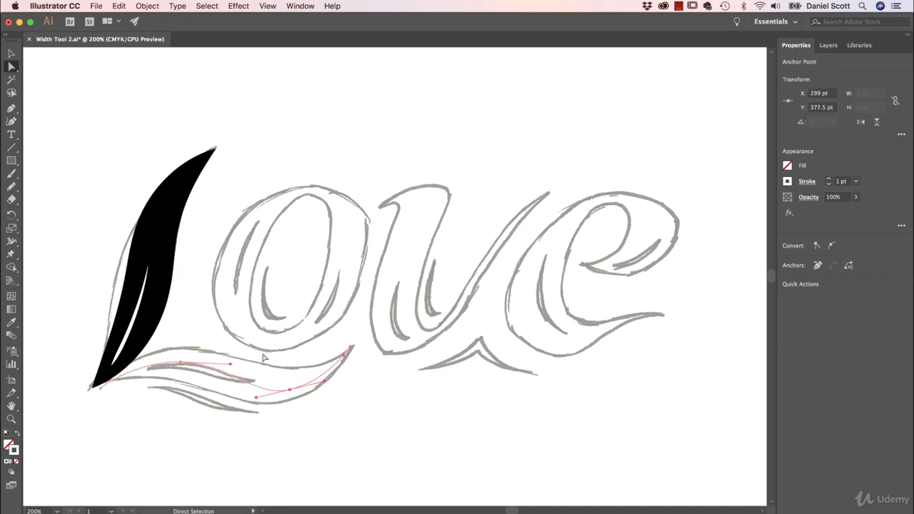
pyautogui.click(785, 182)
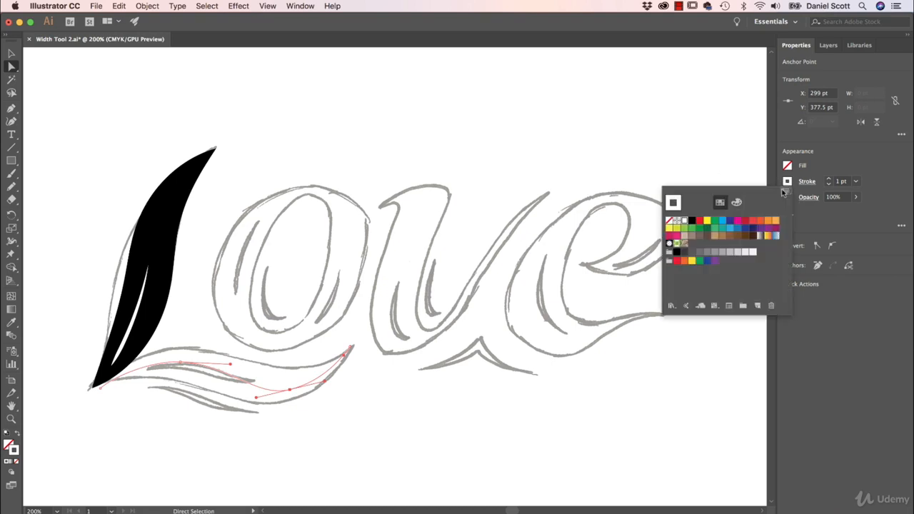
pyautogui.click(203, 284)
pyautogui.click(270, 282)
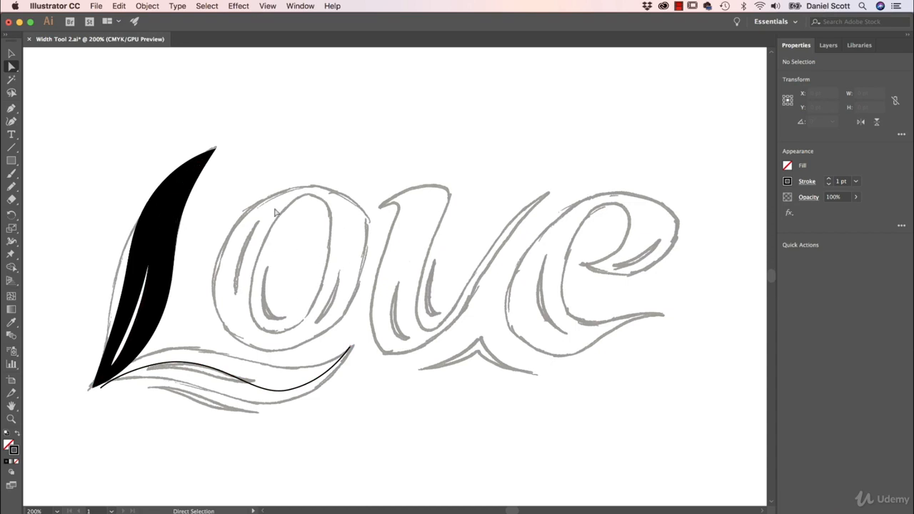
# Draw a closed four-point oval about 127 by 137 pt around the sketched O with the Curvature tool, and deselect it
pyautogui.click(11, 122)
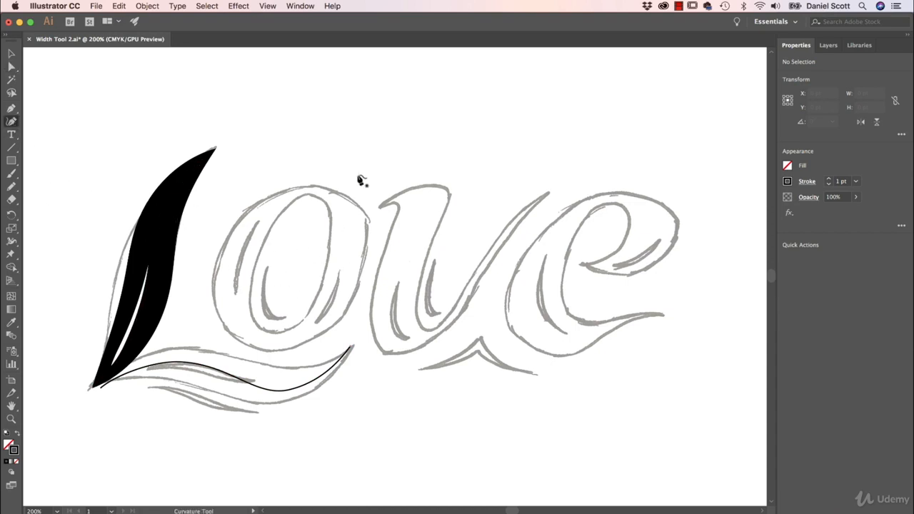
pyautogui.click(271, 202)
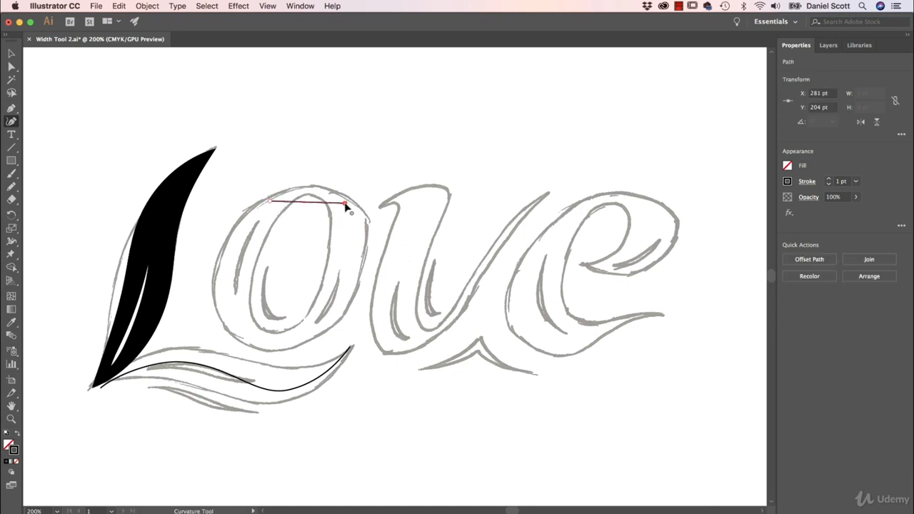
pyautogui.click(346, 203)
pyautogui.click(310, 331)
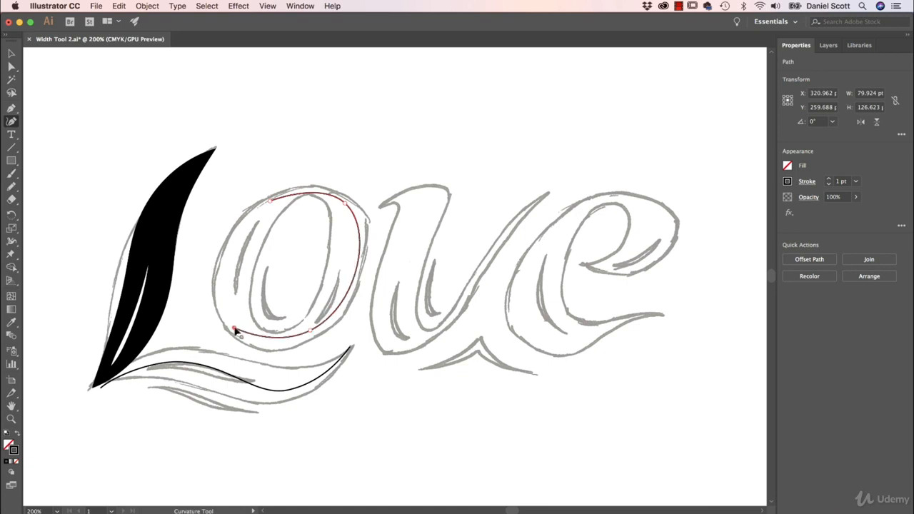
pyautogui.click(234, 328)
pyautogui.click(270, 203)
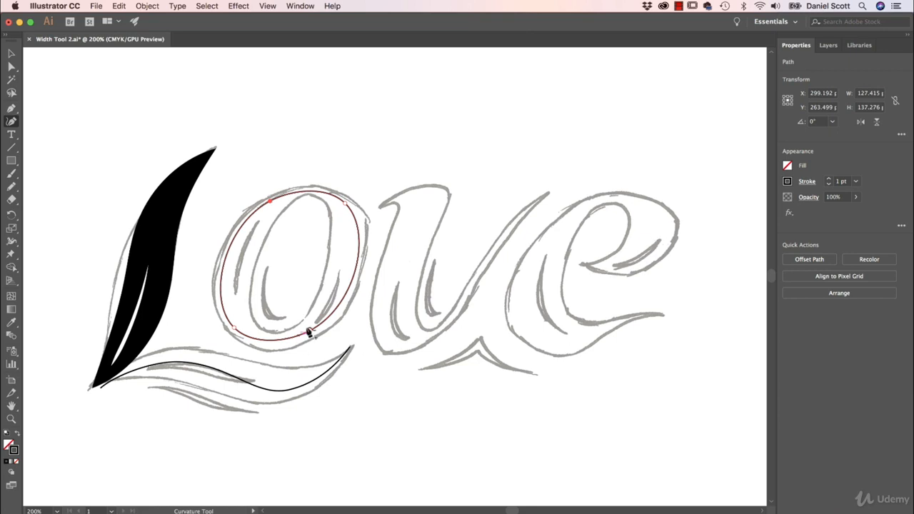
pyautogui.click(11, 53)
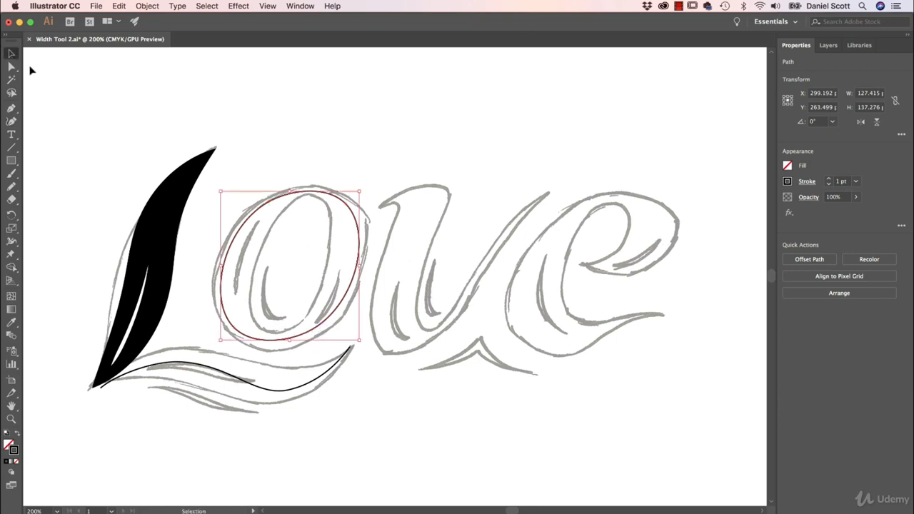
pyautogui.click(59, 98)
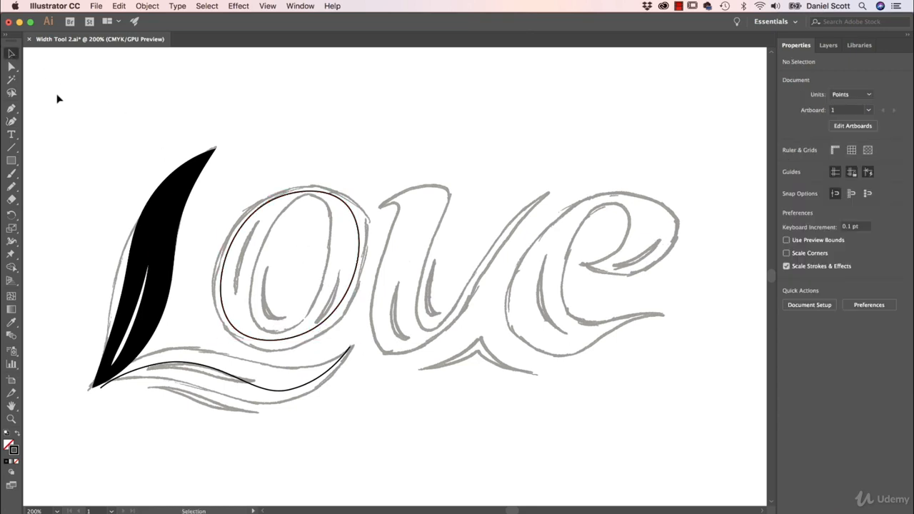